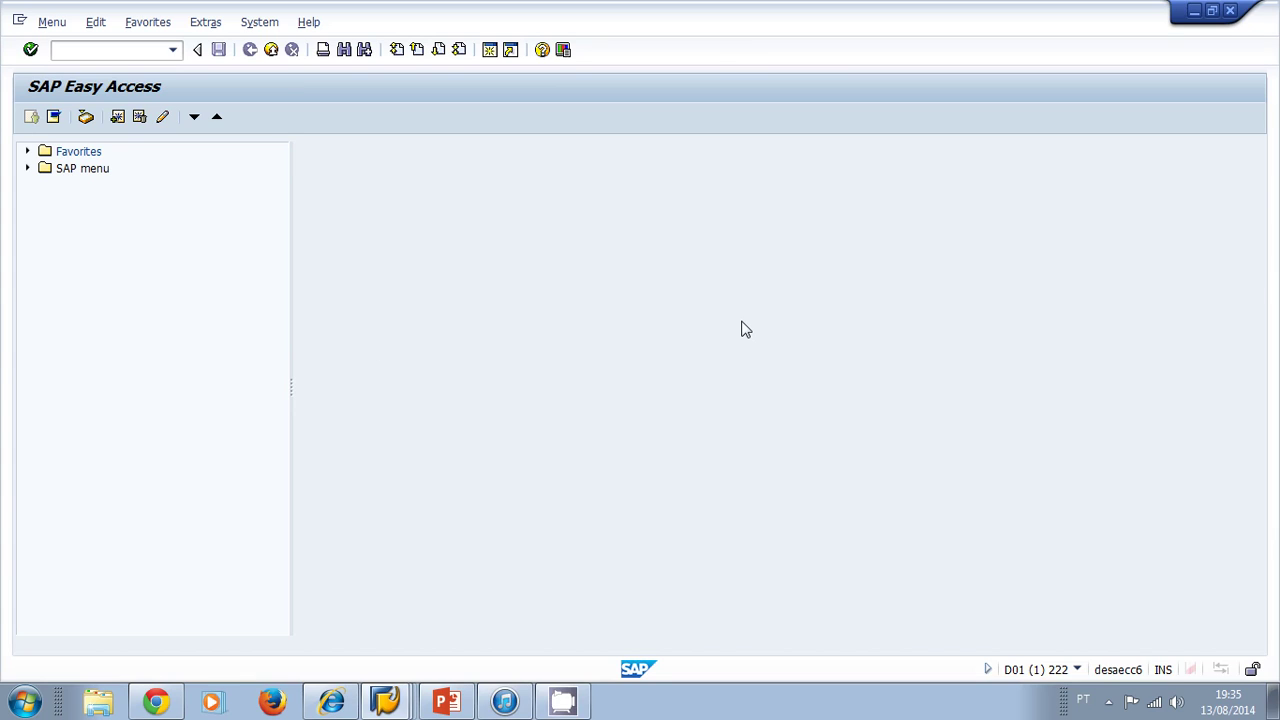
- Start transaction SE80 and switch the Object Navigator to the Repository Information System
click(332, 239)
click(126, 49)
text(se80)
key(Return)
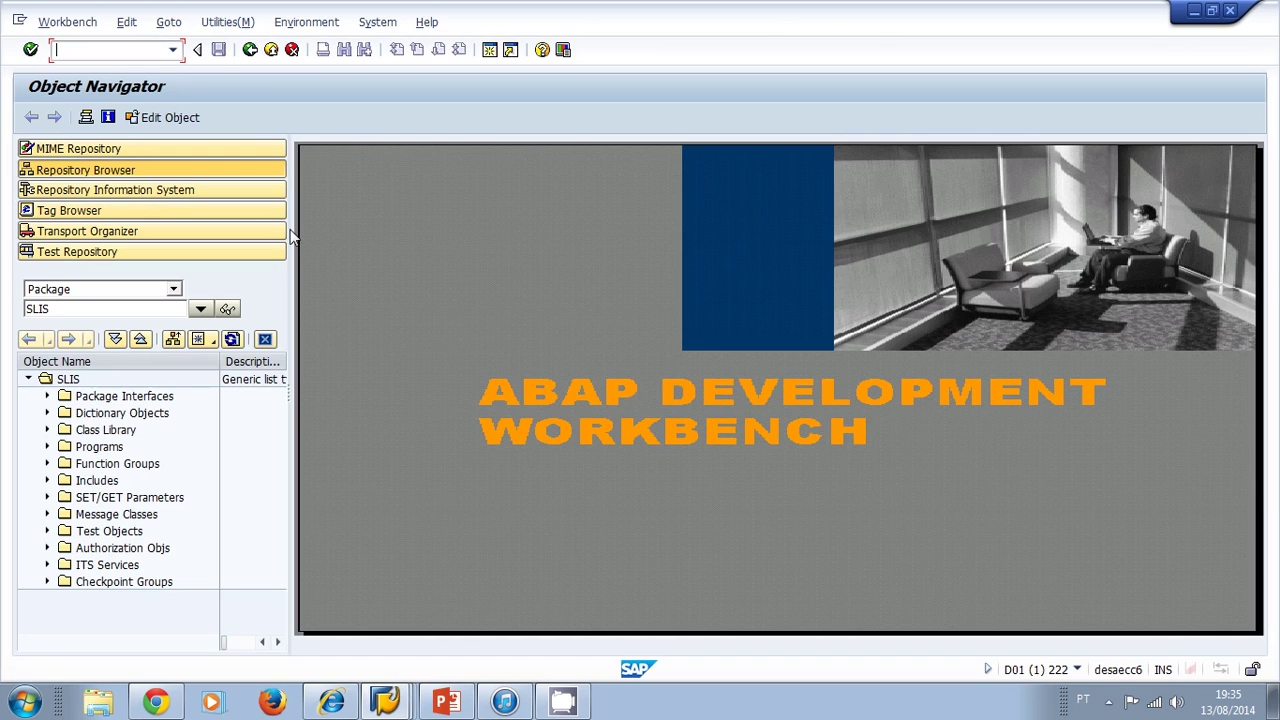
click(183, 196)
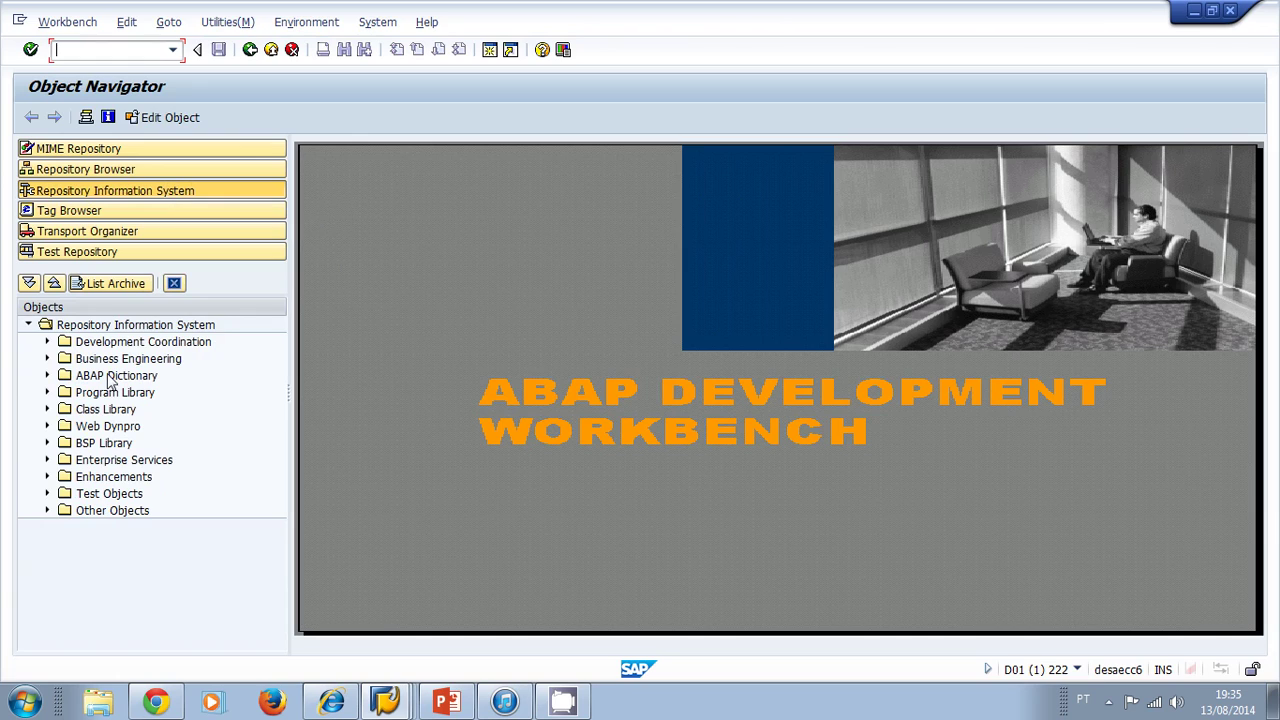
- Expand the Class Library, look through its object types, and open the search form for Classes/Interfaces
click(47, 410)
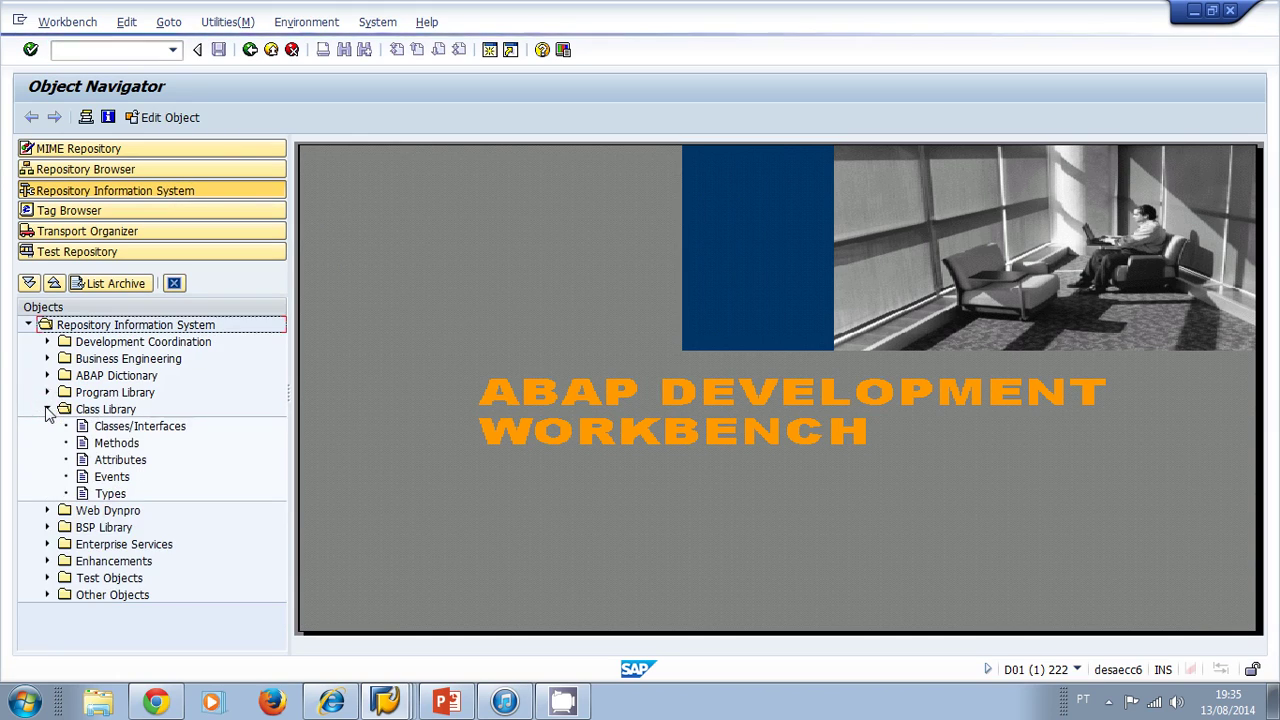
click(131, 430)
click(117, 445)
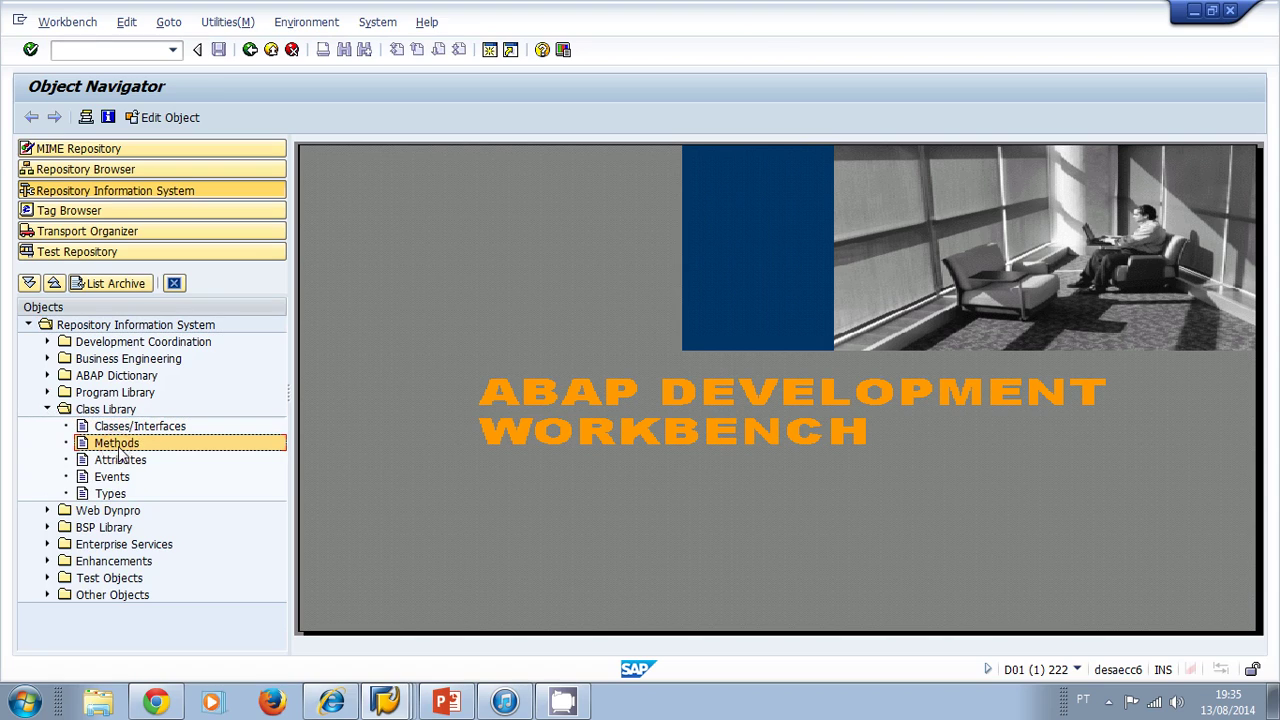
click(120, 463)
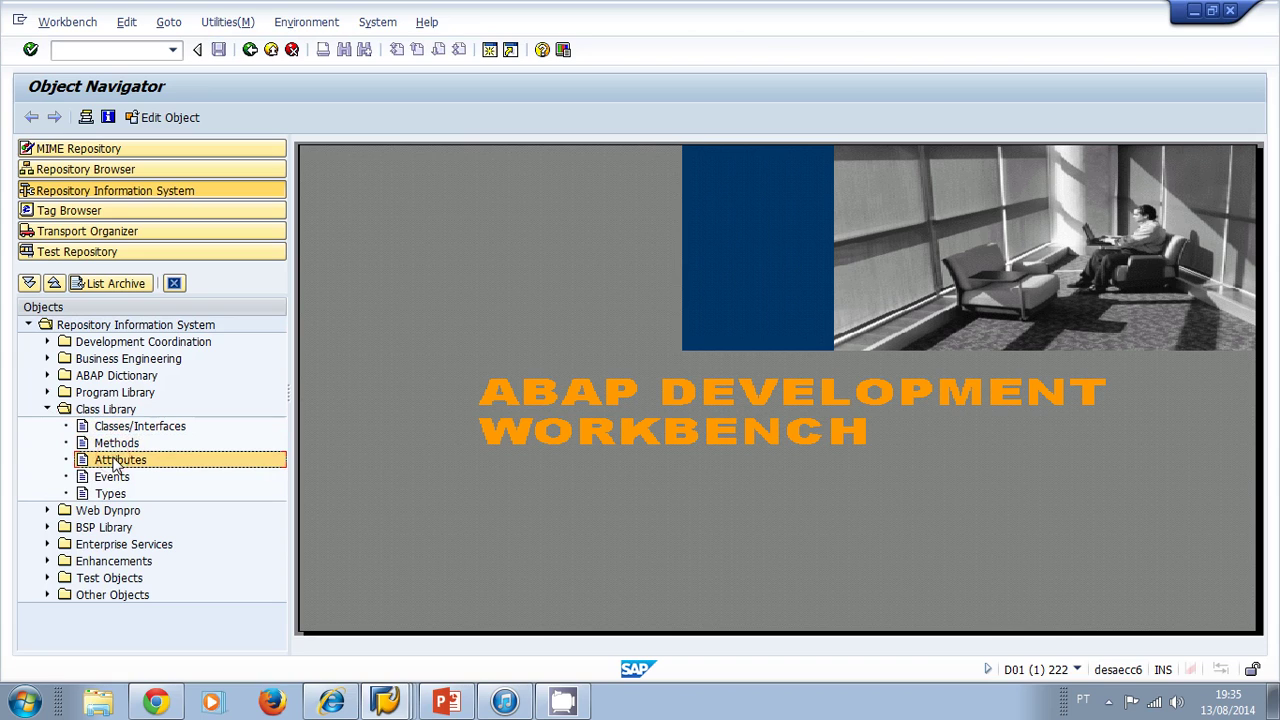
click(113, 481)
click(114, 495)
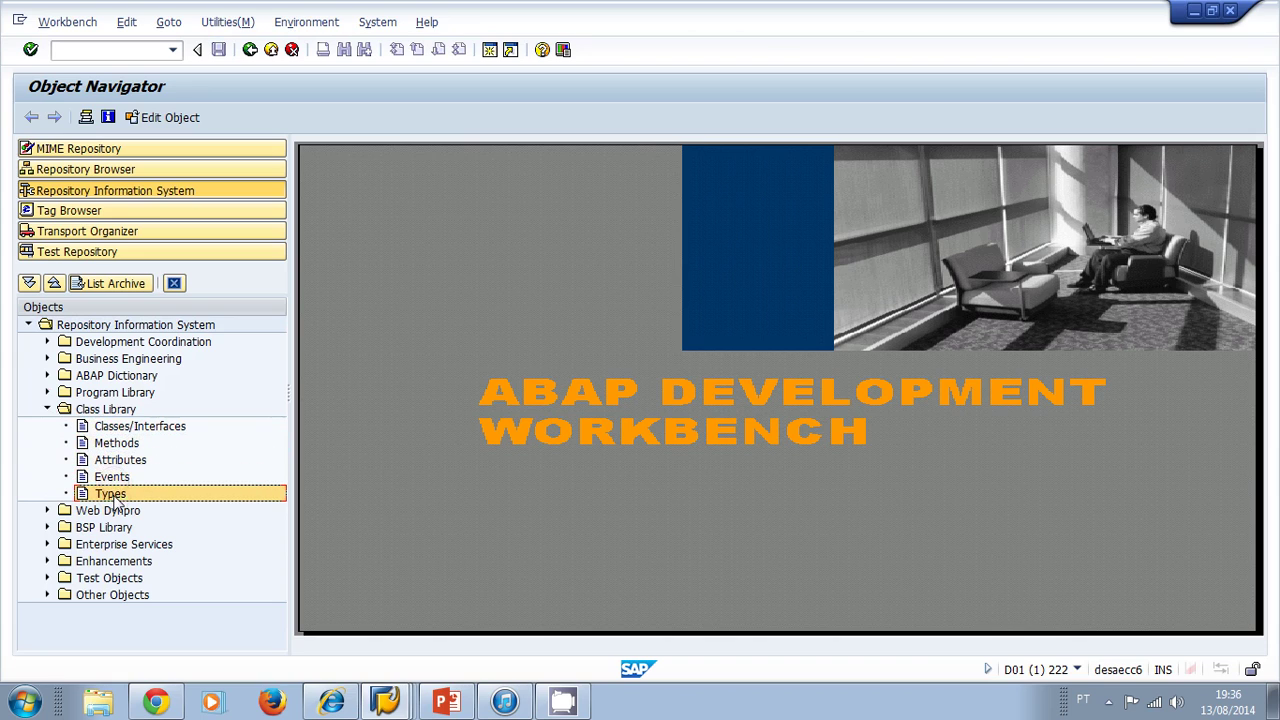
double_click(153, 430)
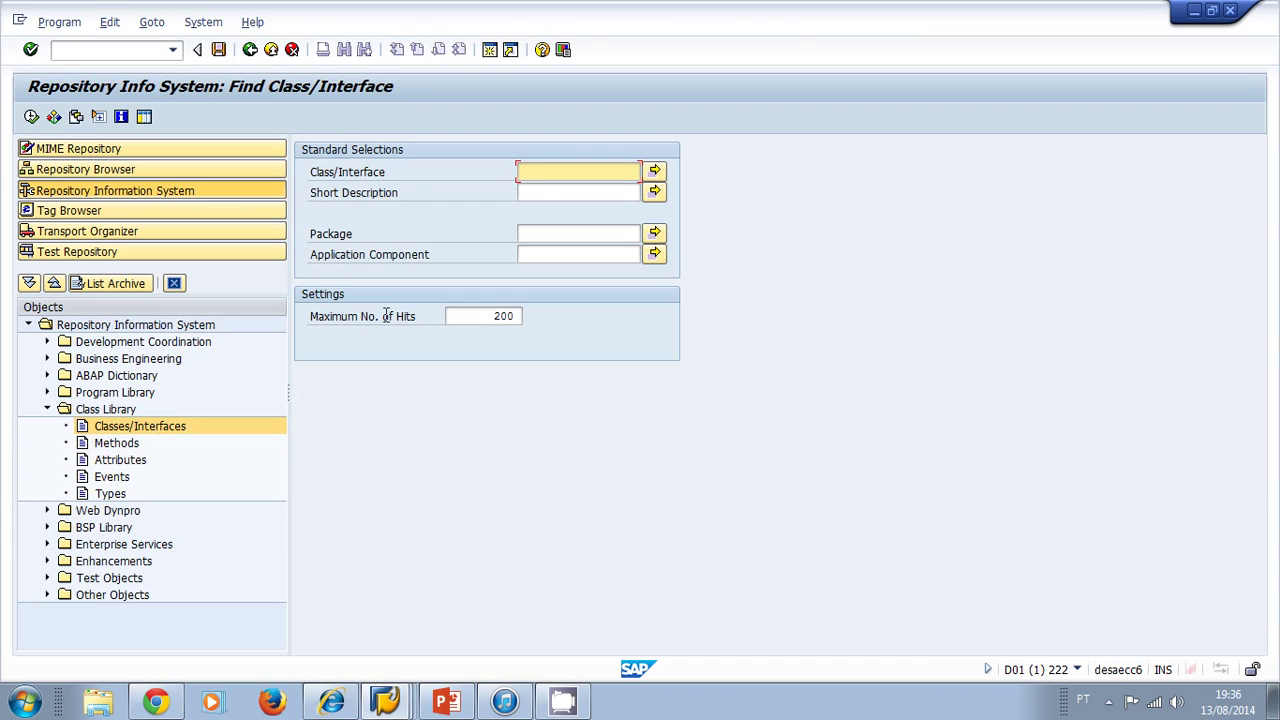
- Run the class/interface search with all selection criteria empty, then return to the selection form
click(542, 192)
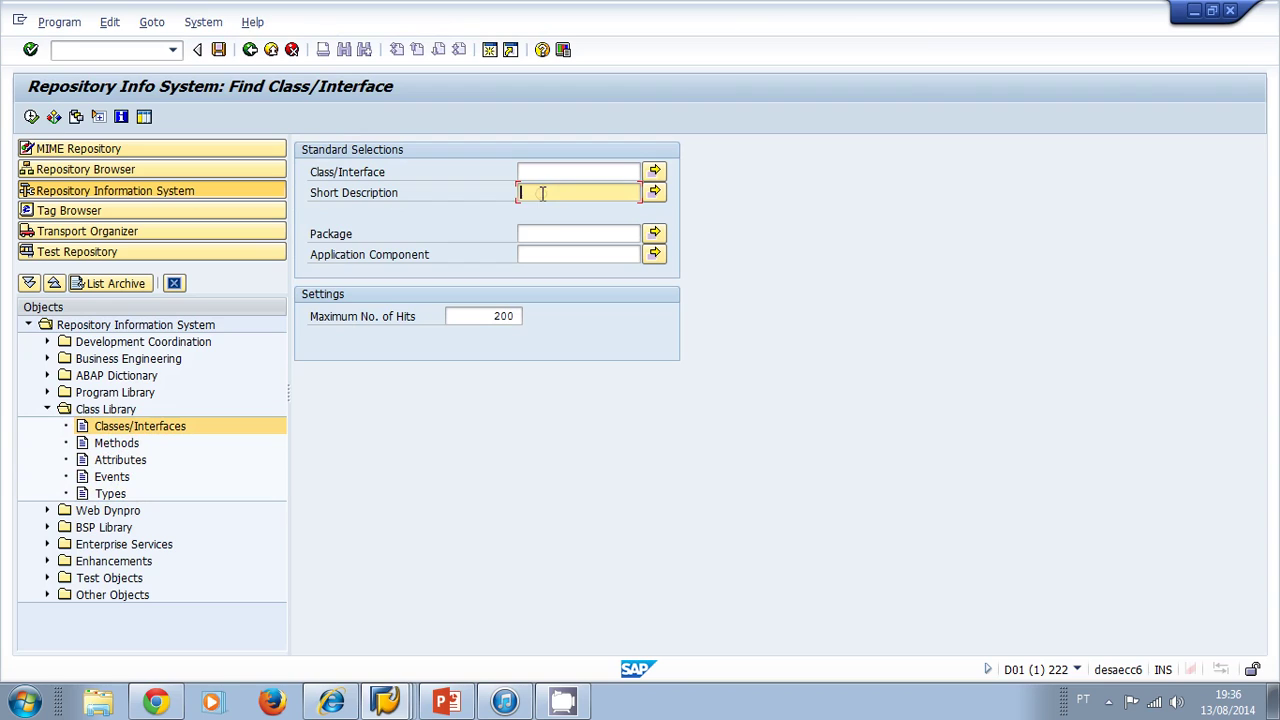
click(544, 236)
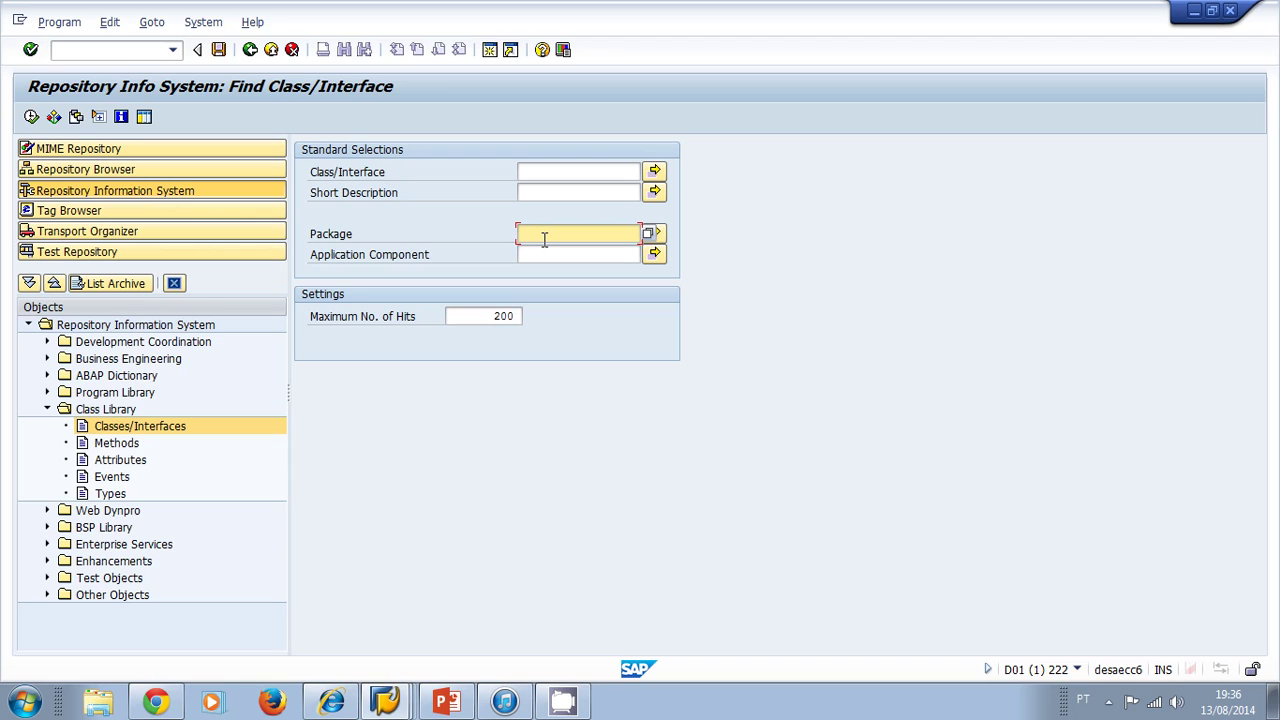
click(542, 252)
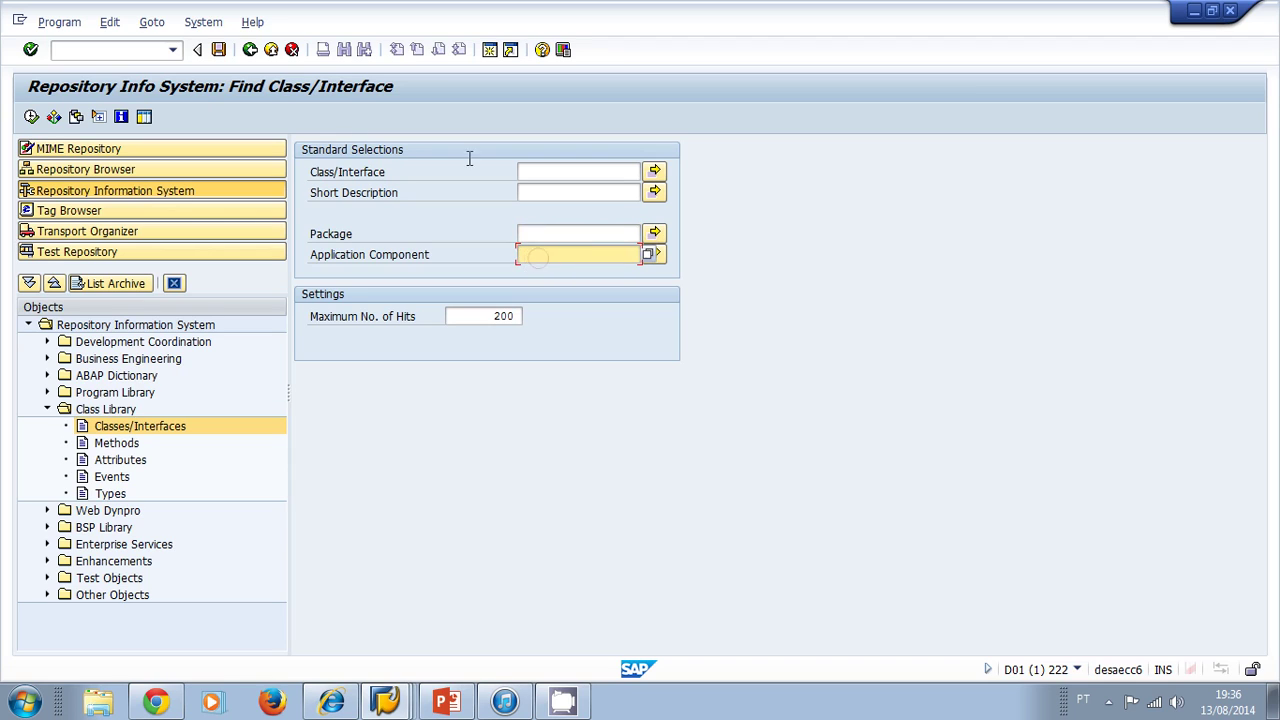
click(31, 117)
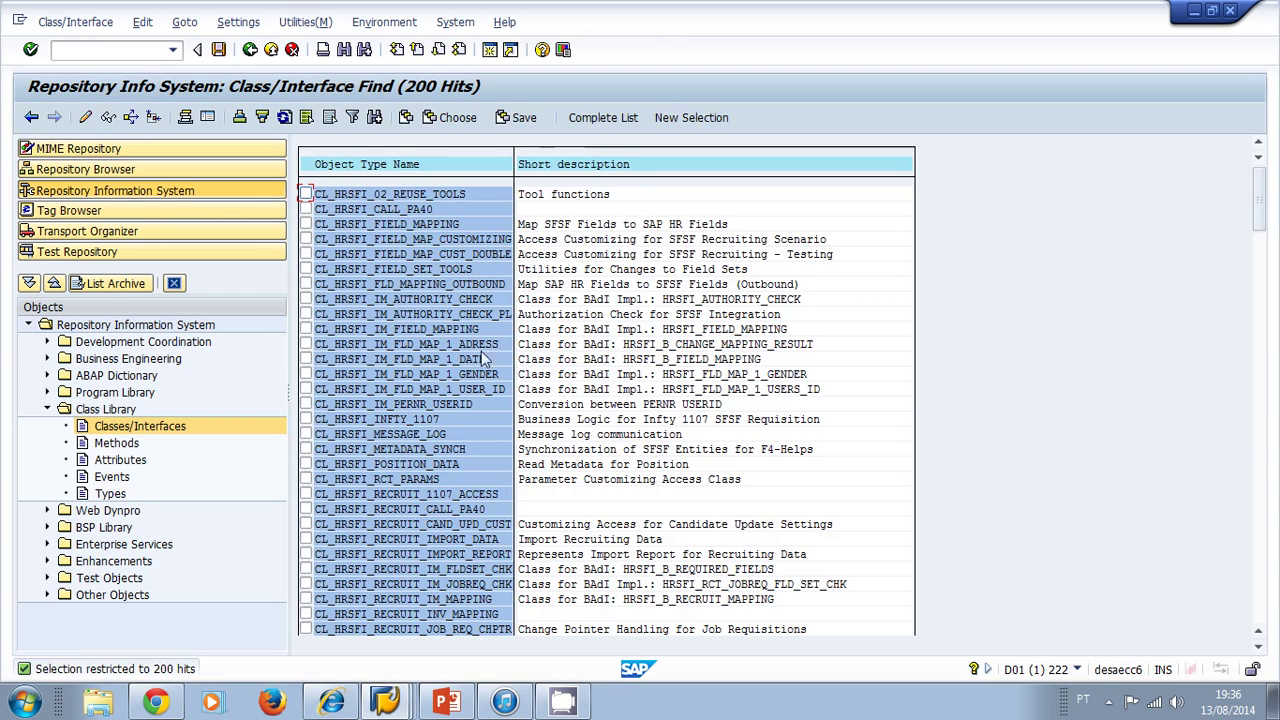
click(250, 50)
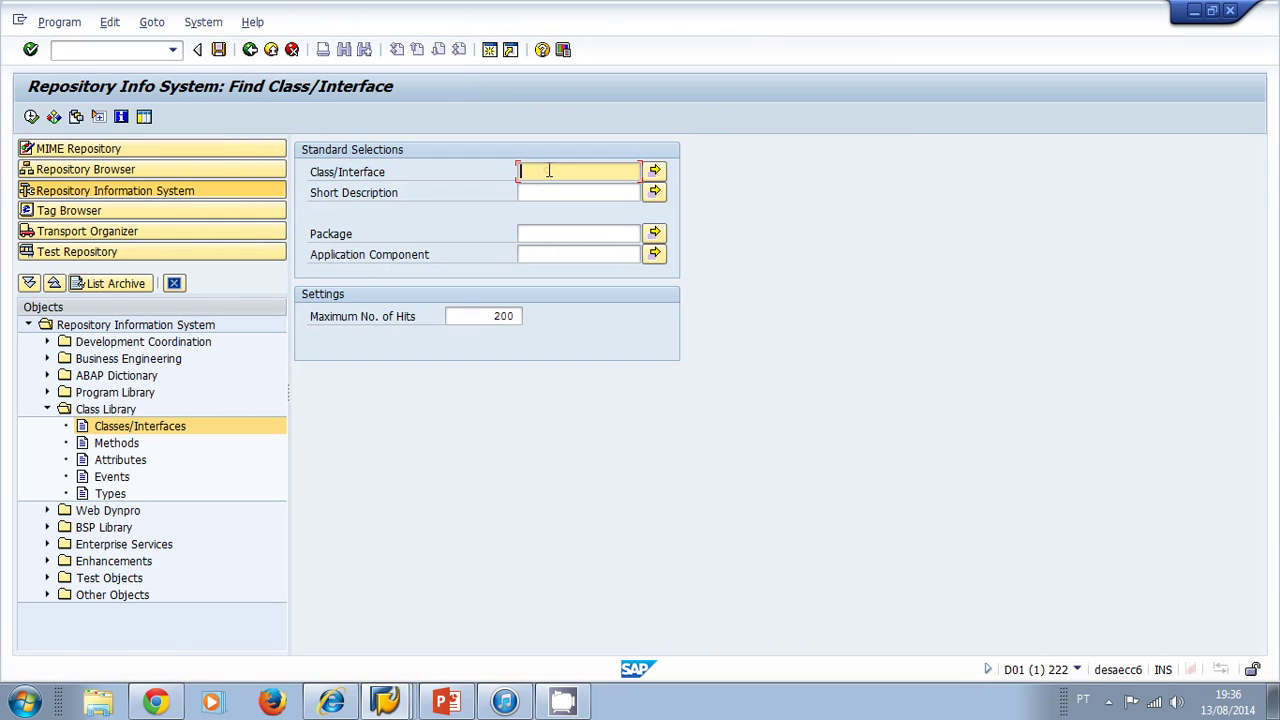
- Search for classes and interfaces whose name matches cl_gui*
text(cl)
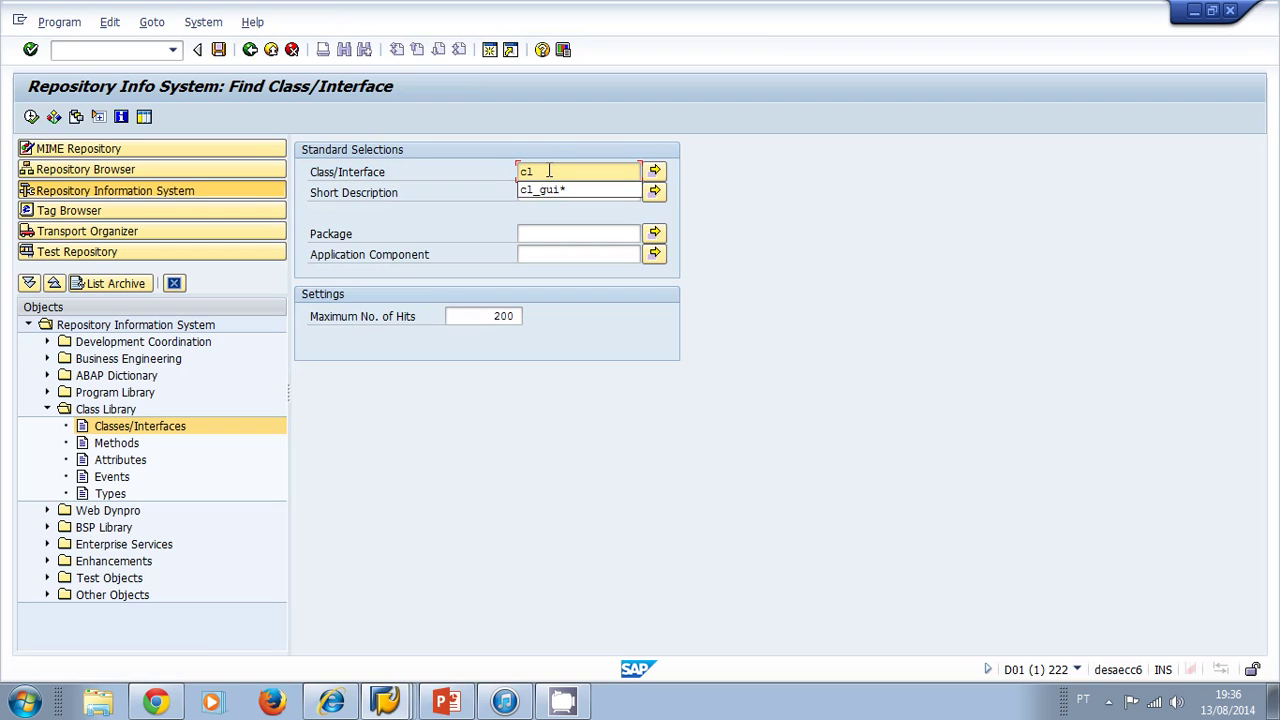
key(Down)
click(568, 190)
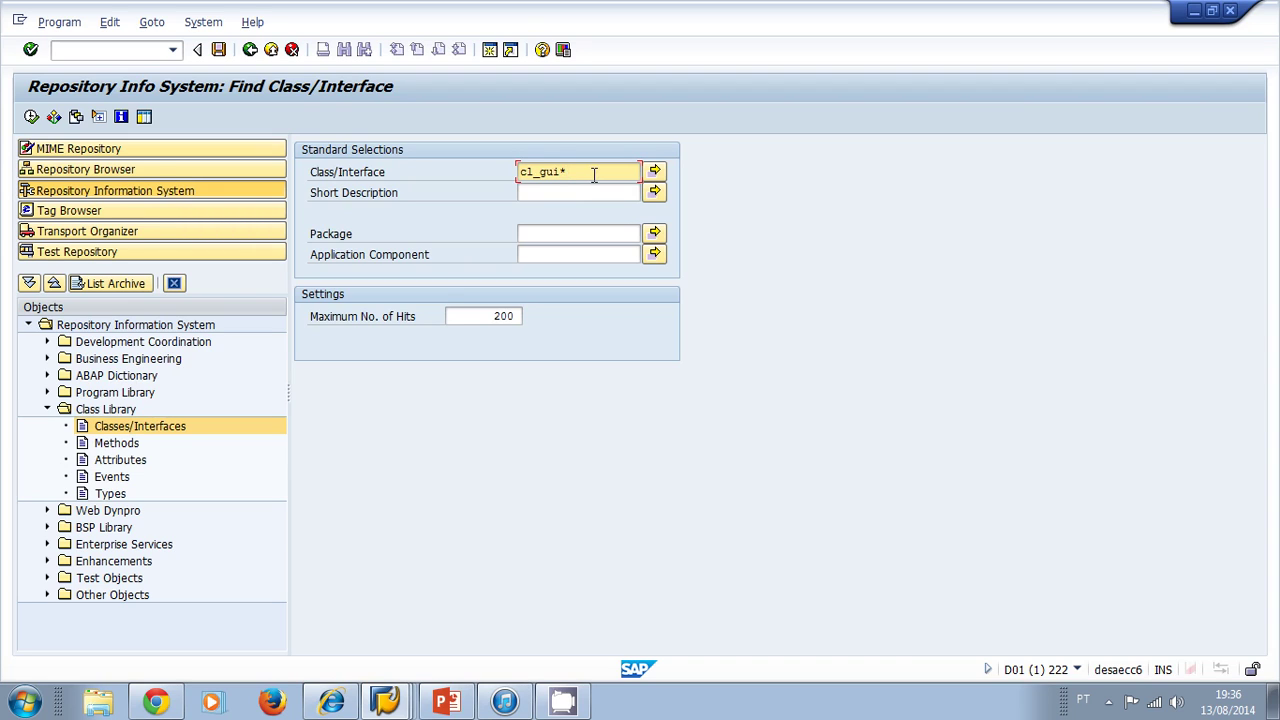
click(32, 117)
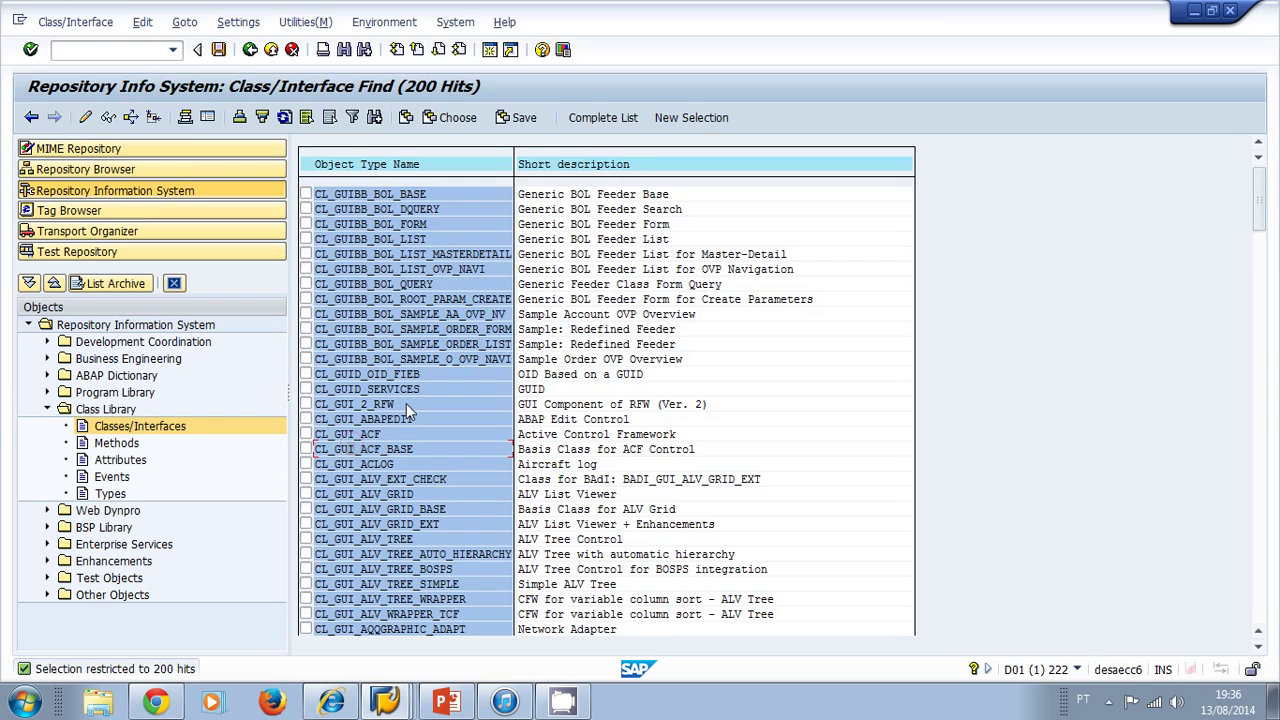
- Open the class CL_GUI_ALV_GRID from the search results and widen the Method column to show full method names
scroll(407, 412, down, 1)
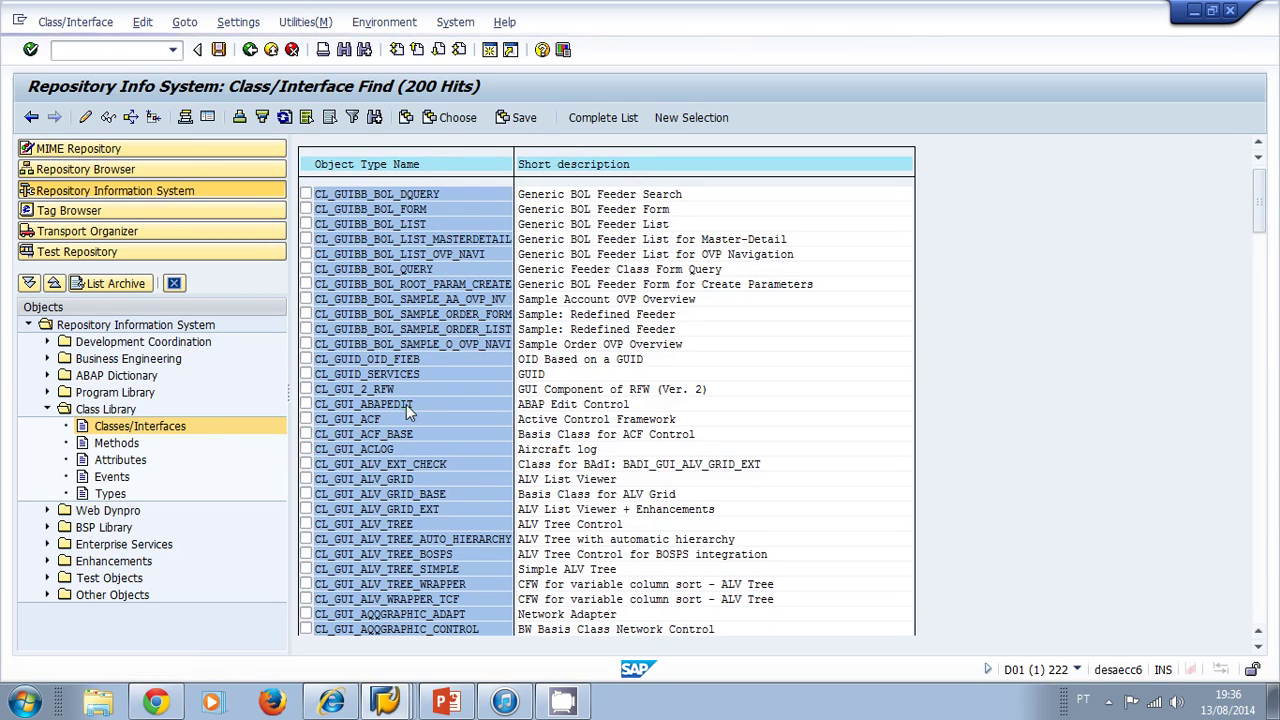
scroll(330, 428, down, 1)
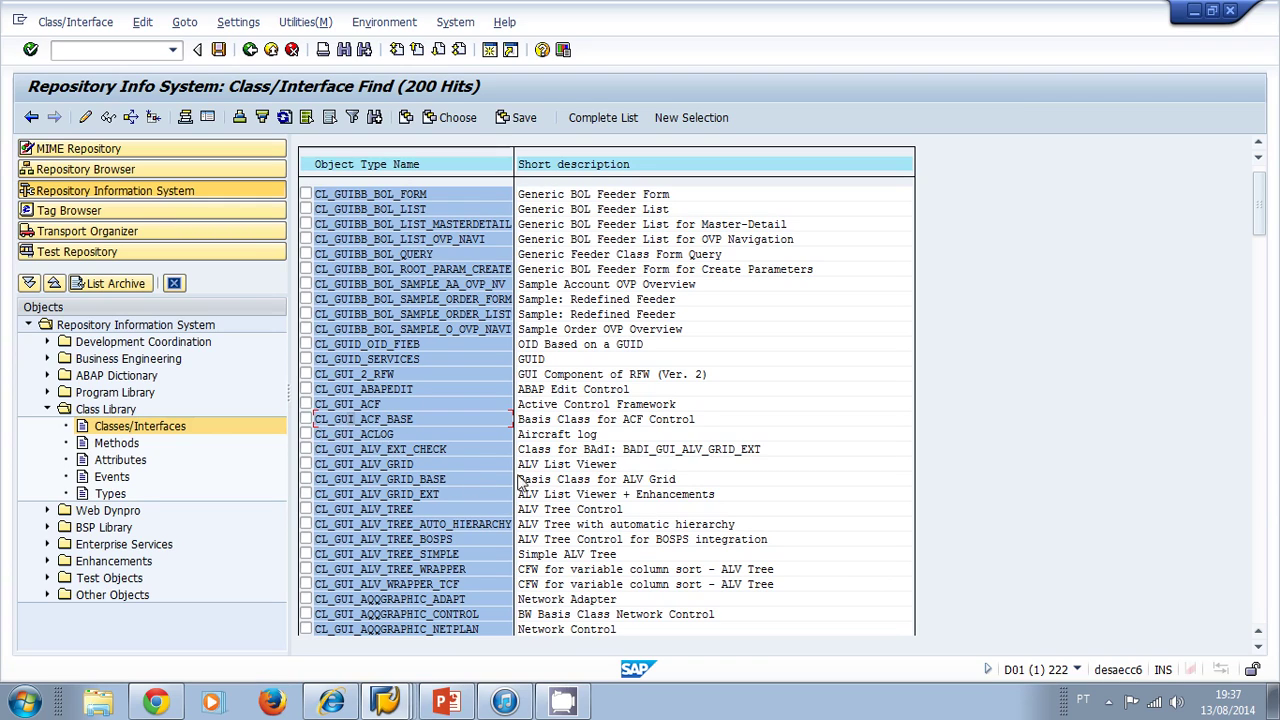
click(391, 464)
double_click(387, 465)
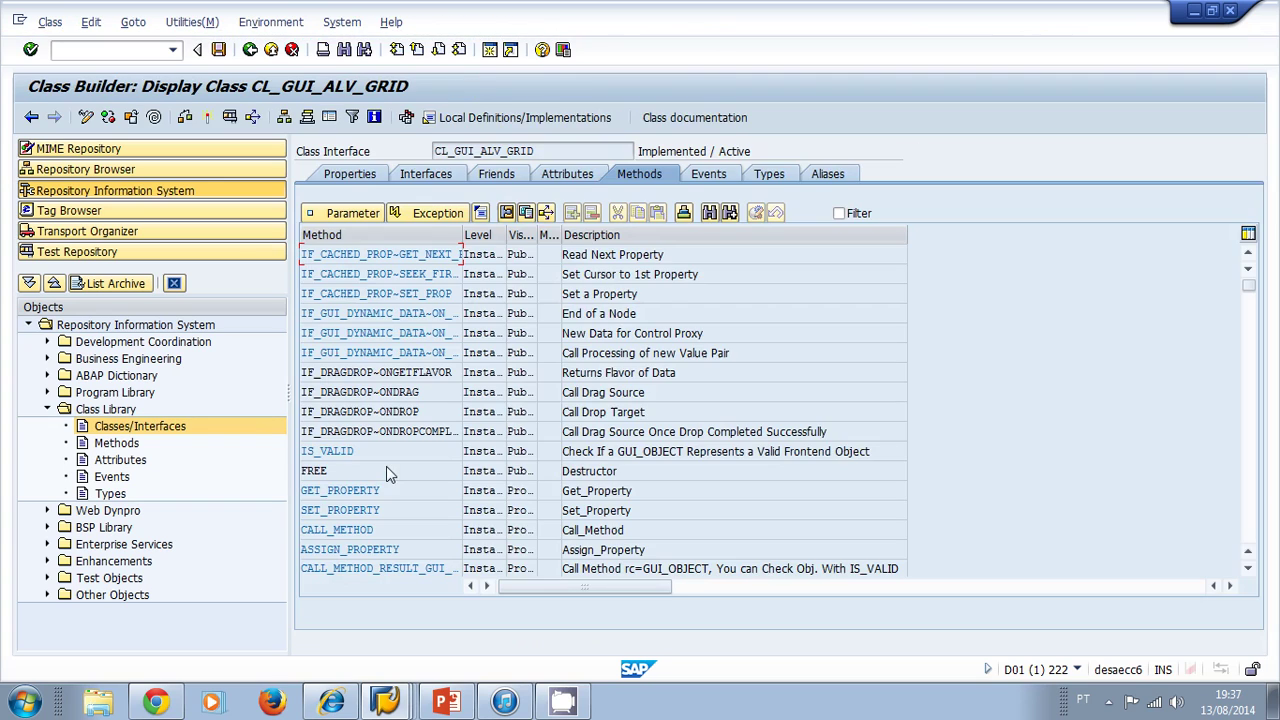
drag(462, 235, 540, 235)
click(405, 487)
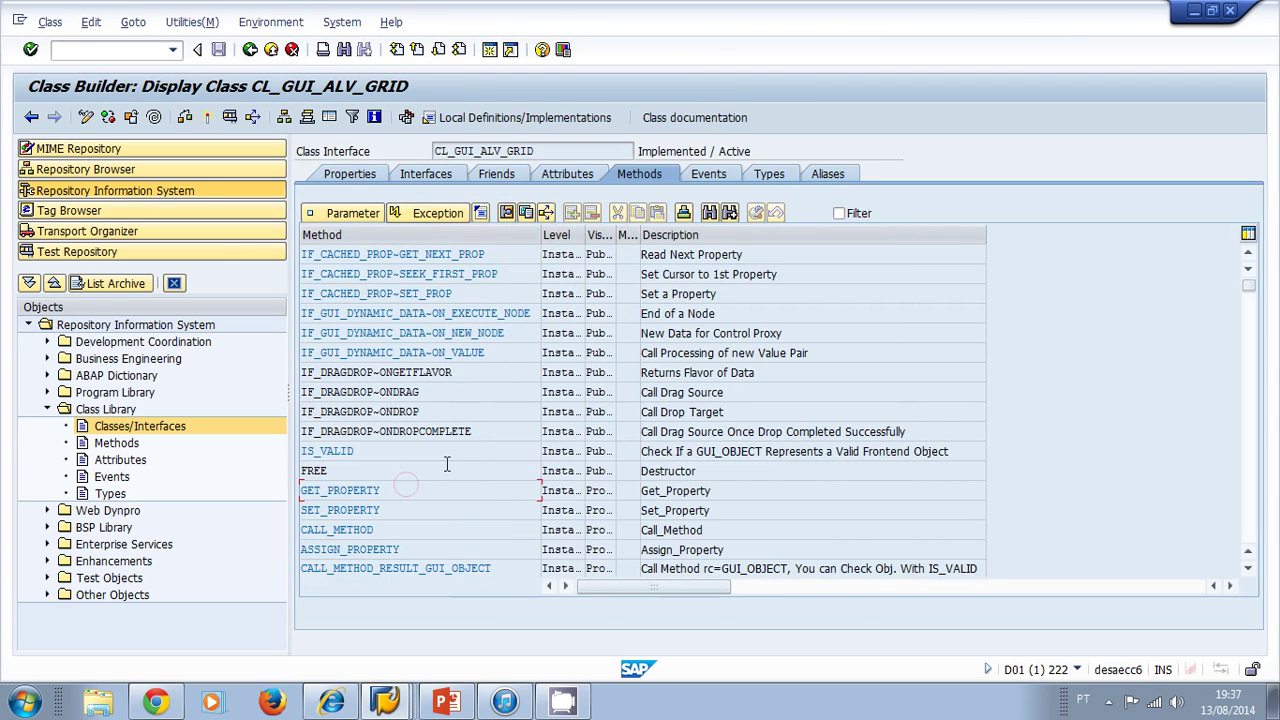
- Find the method ASSIGN_PROPERTY in the method list and display its parameters
scroll(445, 463, down, 1)
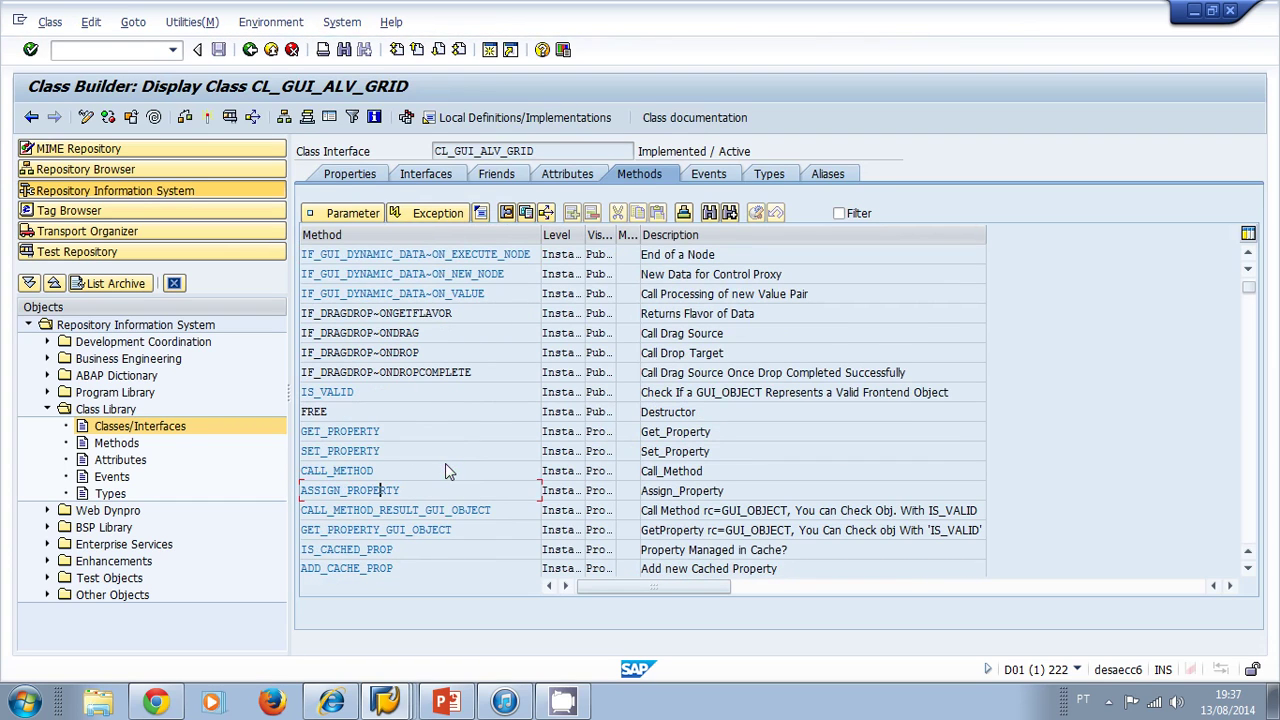
scroll(446, 470, down, 1)
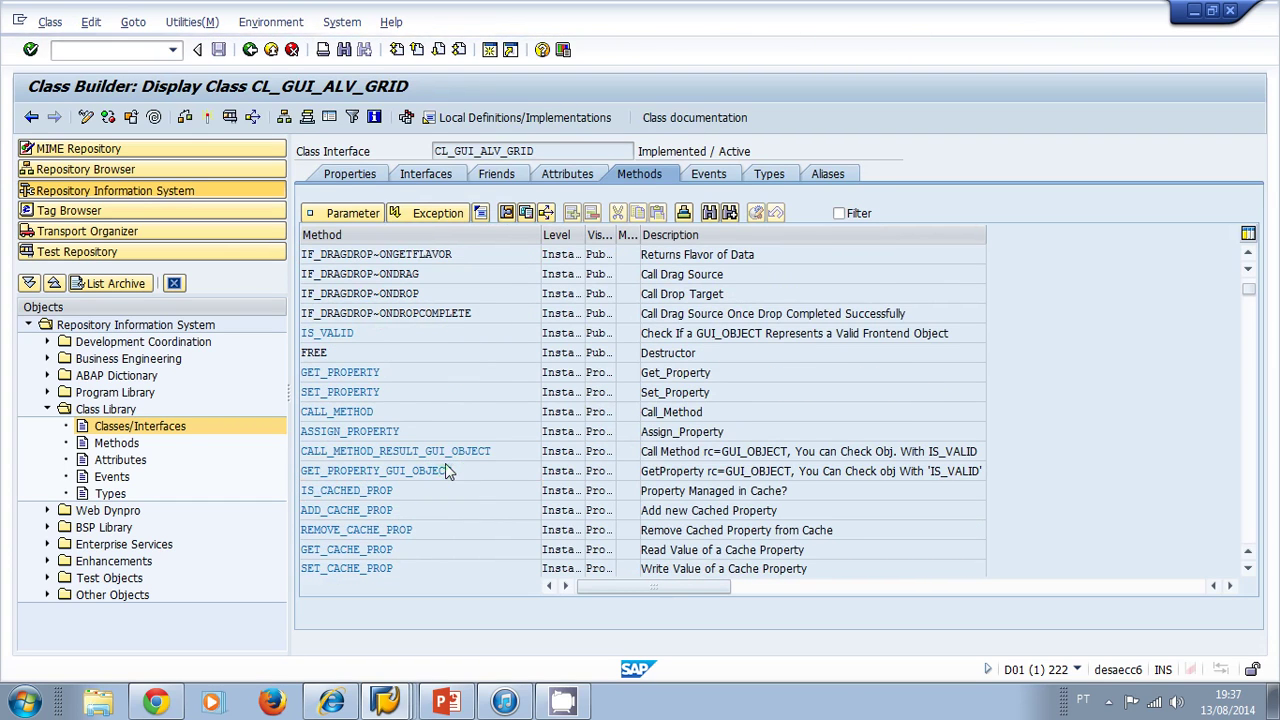
scroll(447, 471, down, 1)
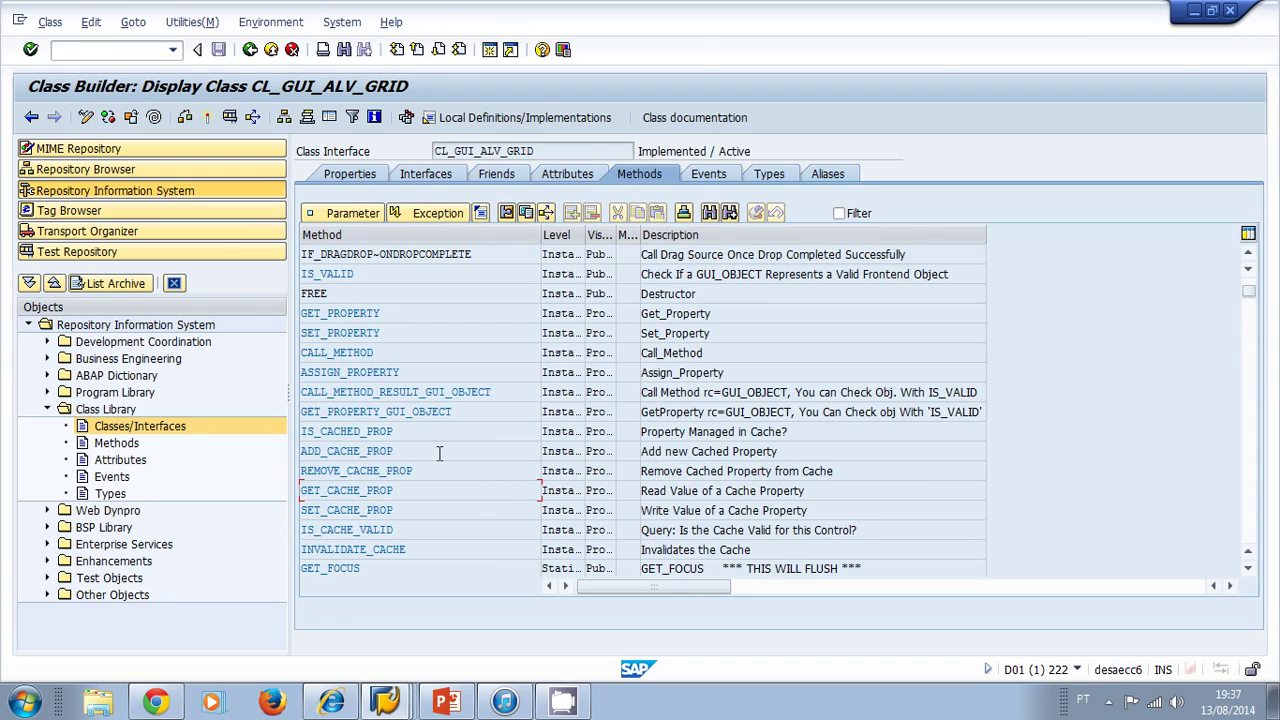
click(436, 356)
click(428, 372)
double_click(400, 370)
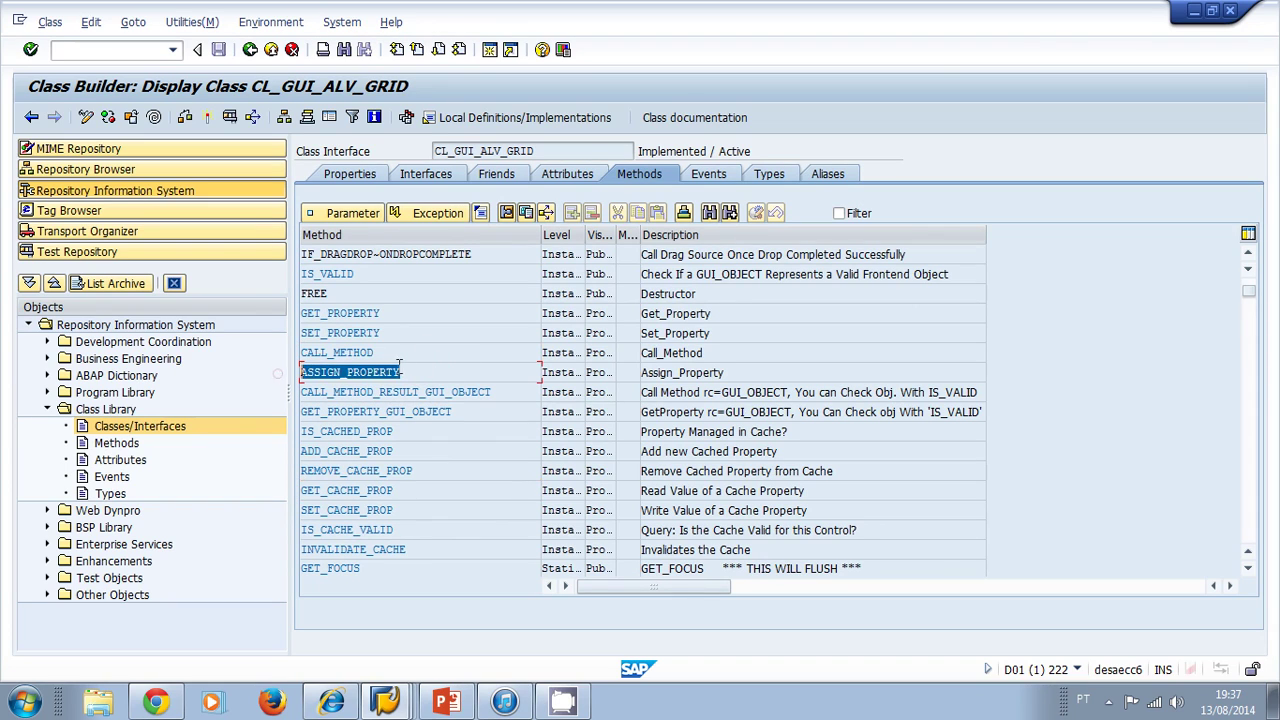
click(400, 370)
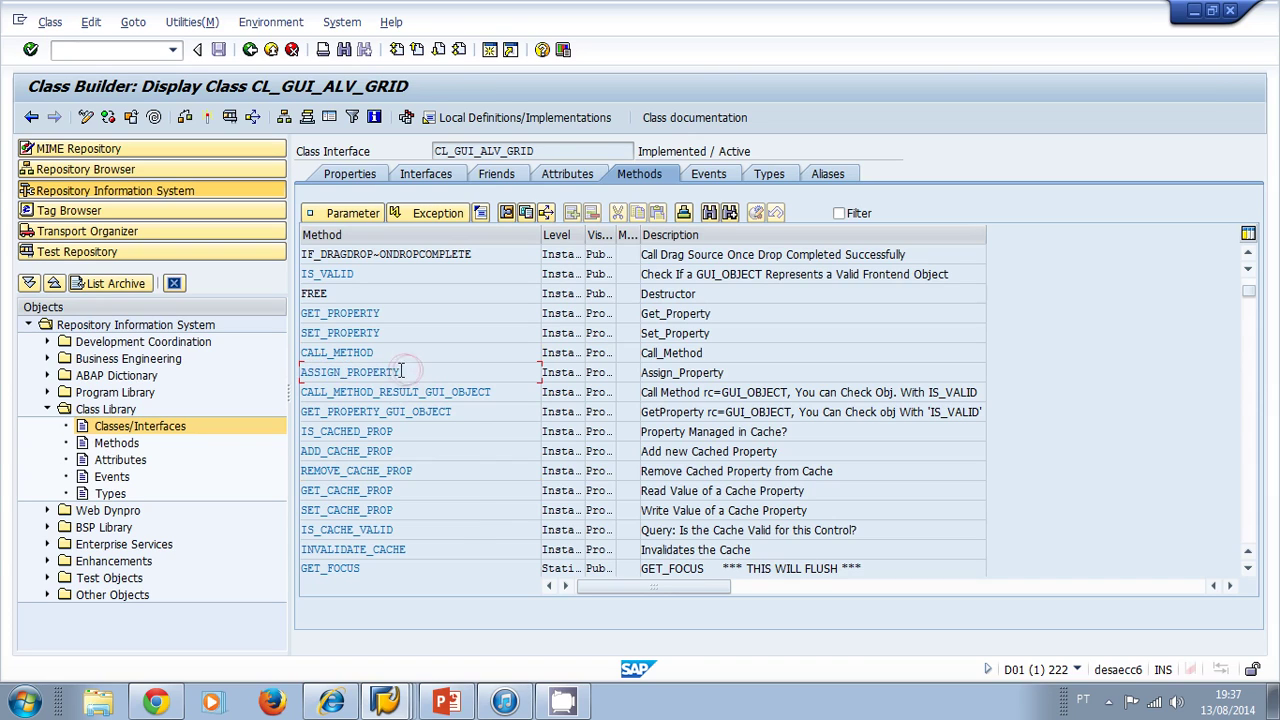
double_click(402, 370)
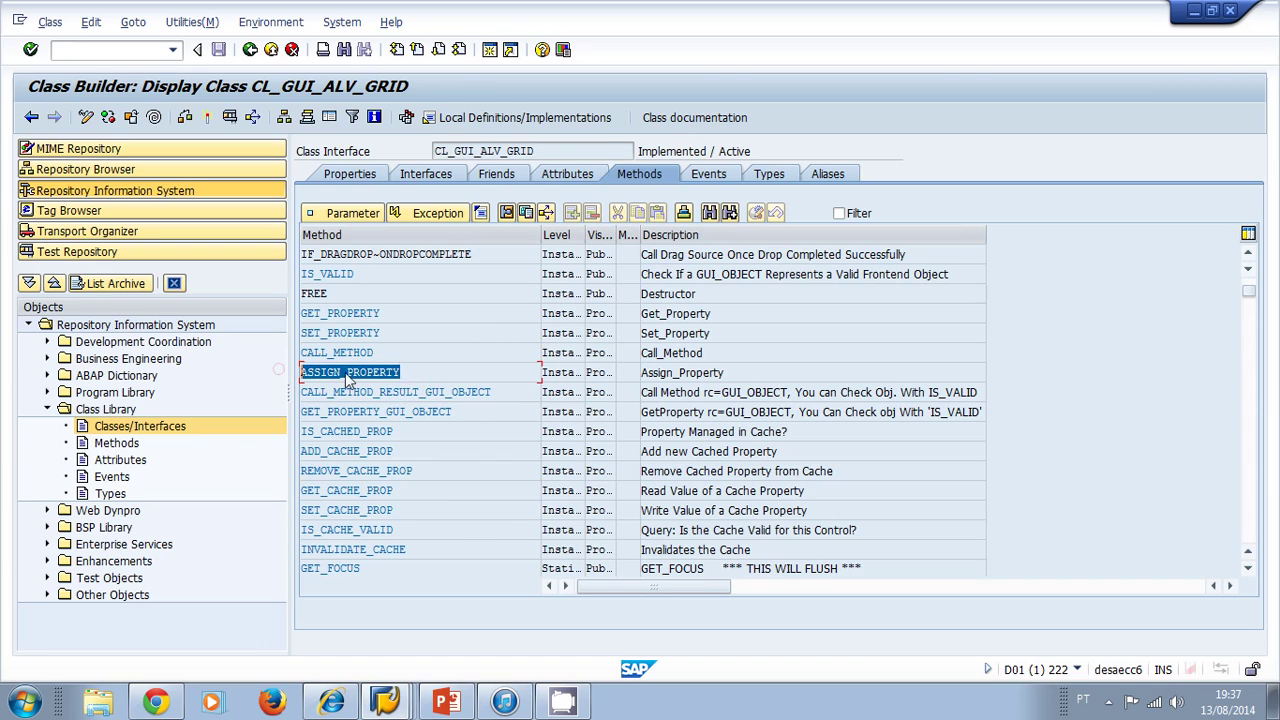
click(357, 220)
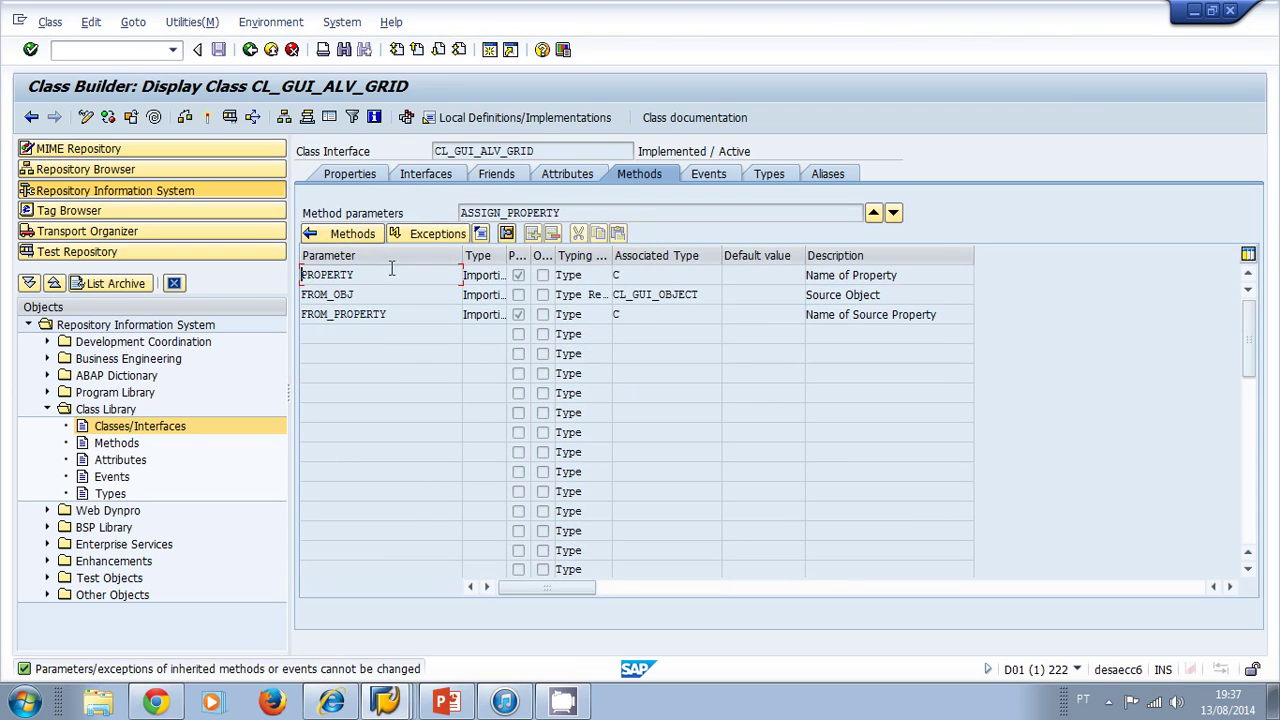
- Examine the ASSIGN_PROPERTY parameters, widening the Pass Value and Optional columns to read their headings
click(395, 314)
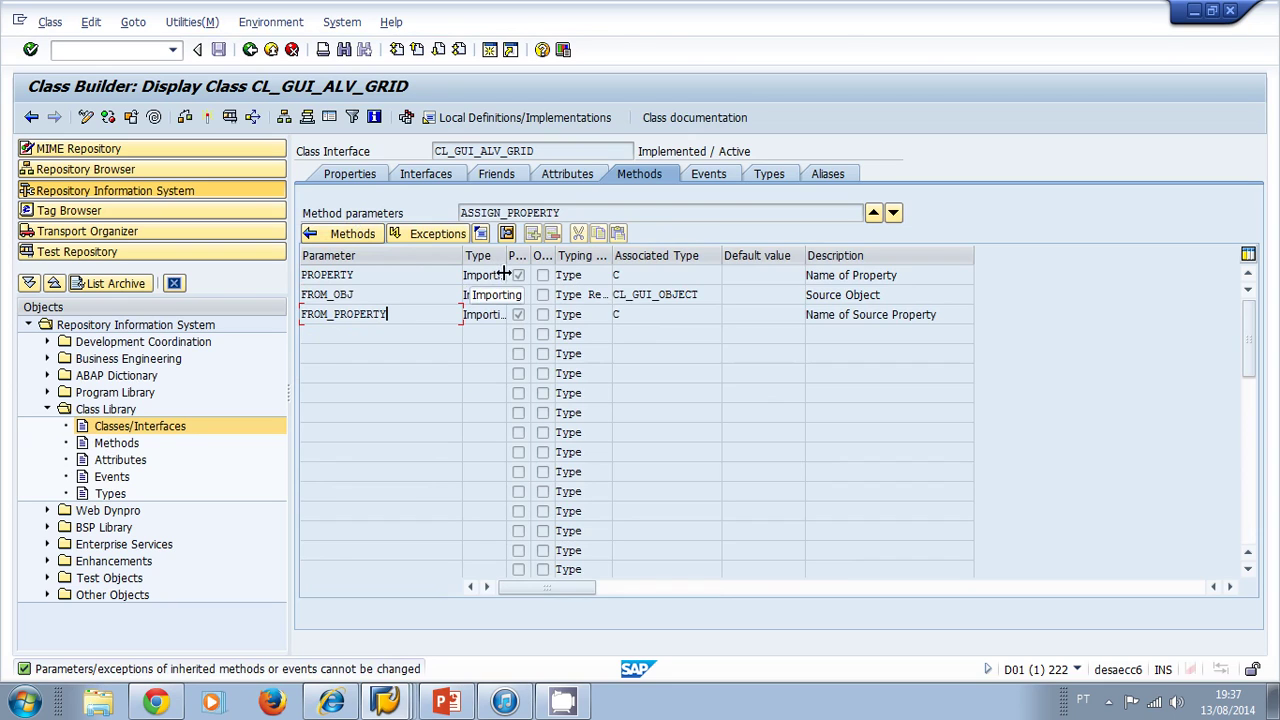
drag(531, 255, 544, 255)
click(592, 251)
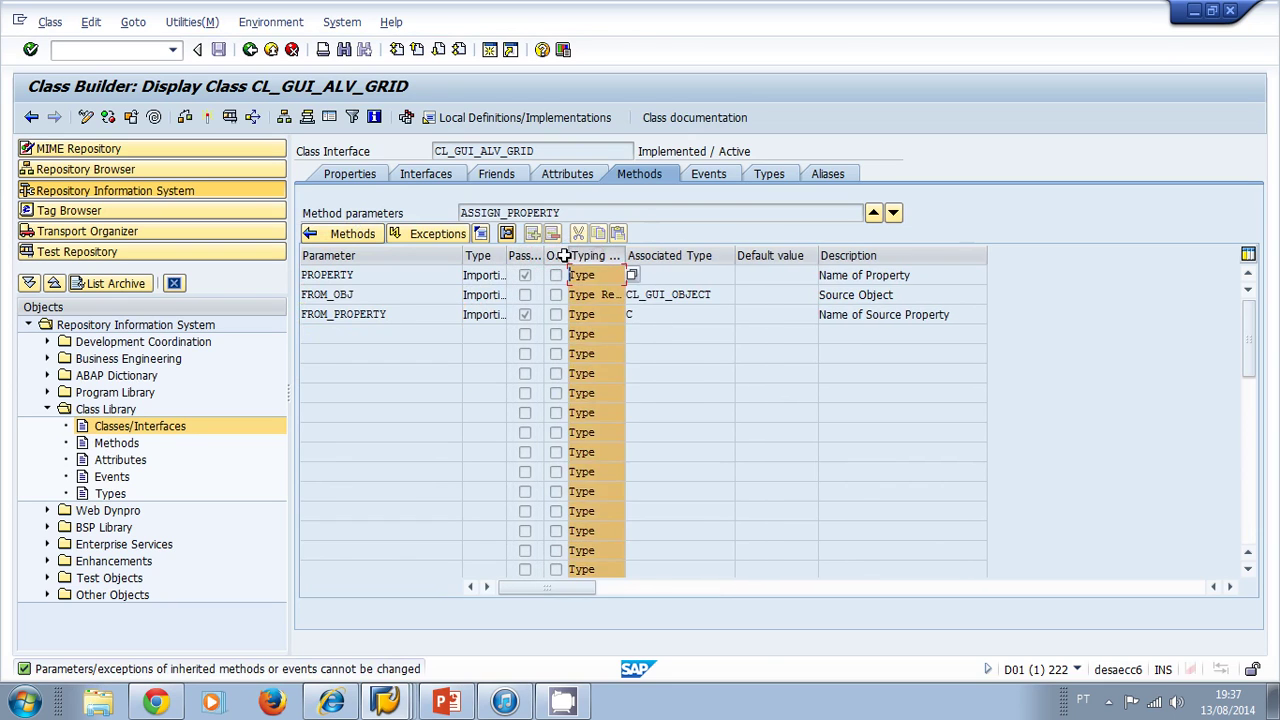
drag(596, 255, 599, 255)
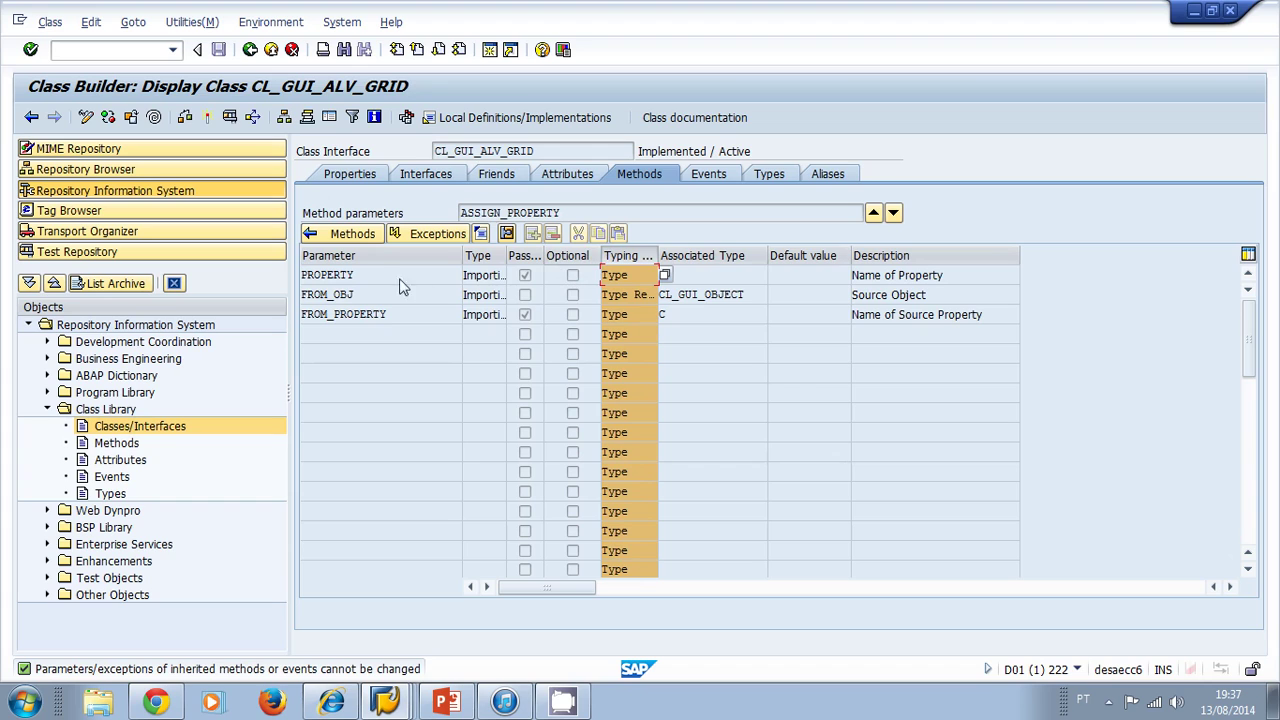
double_click(366, 276)
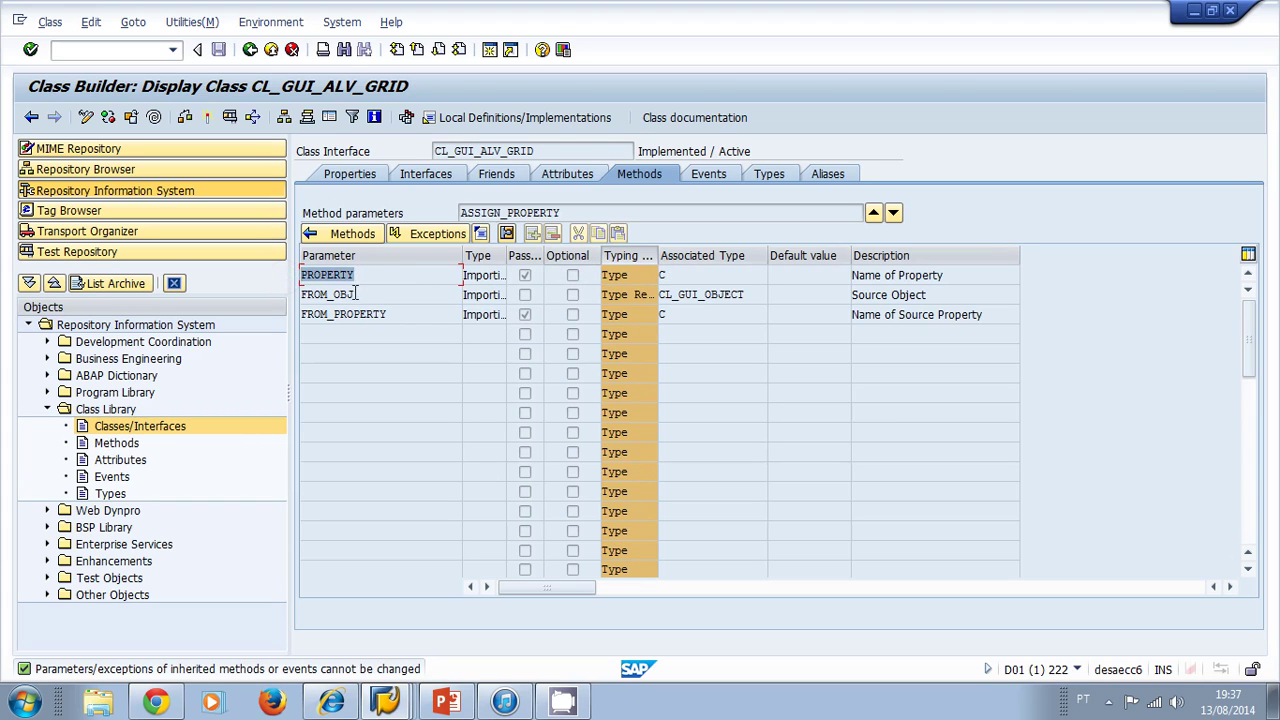
- Return from the method parameters to the class search form and collapse the Class Library folder
click(358, 233)
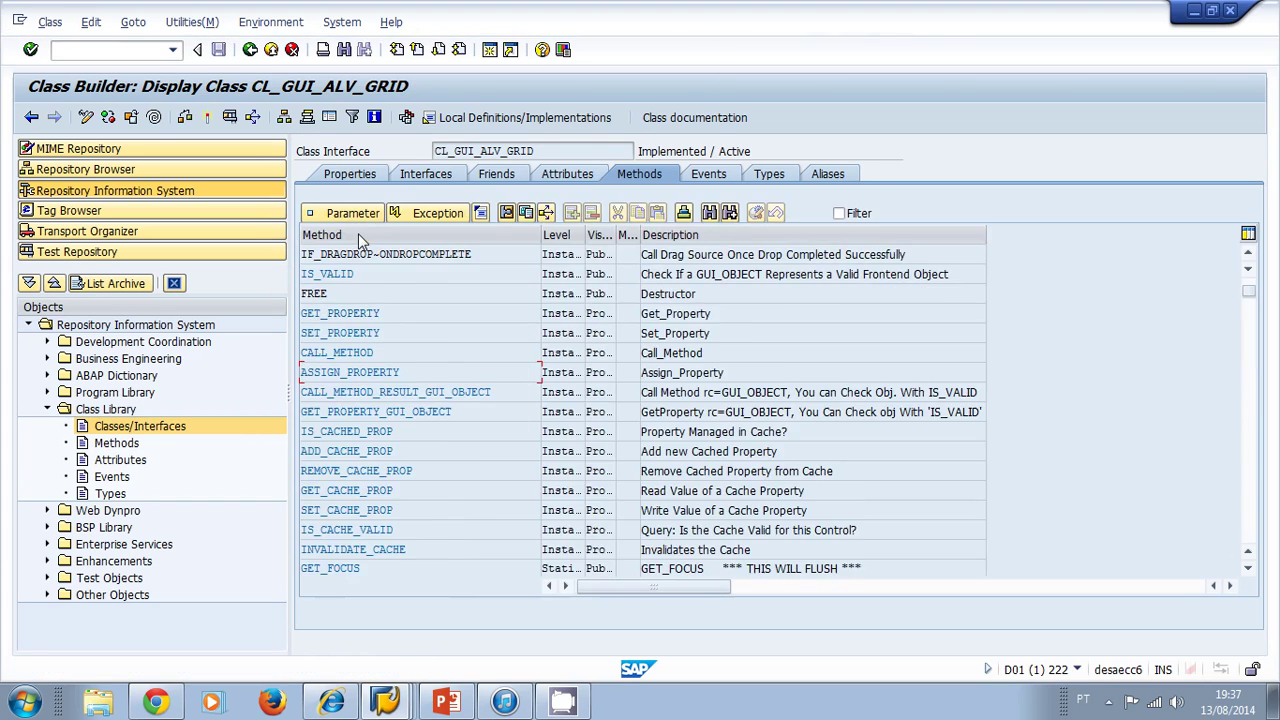
click(459, 434)
click(250, 50)
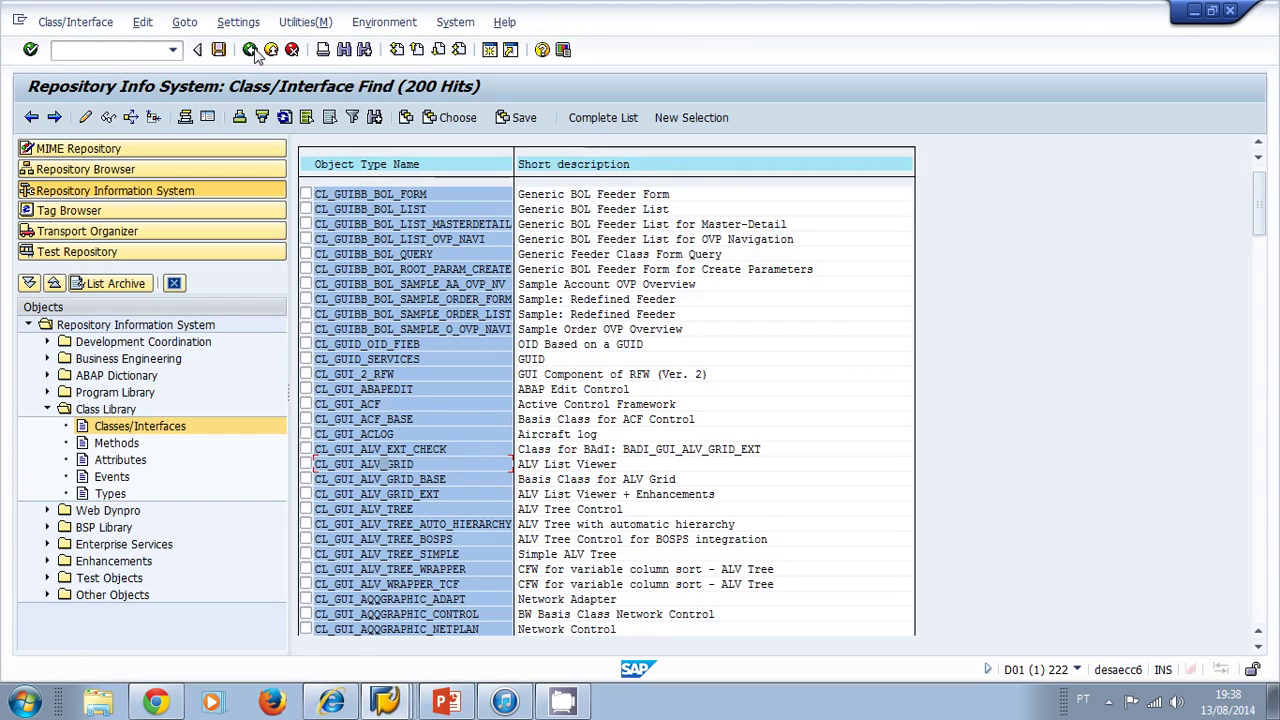
click(250, 50)
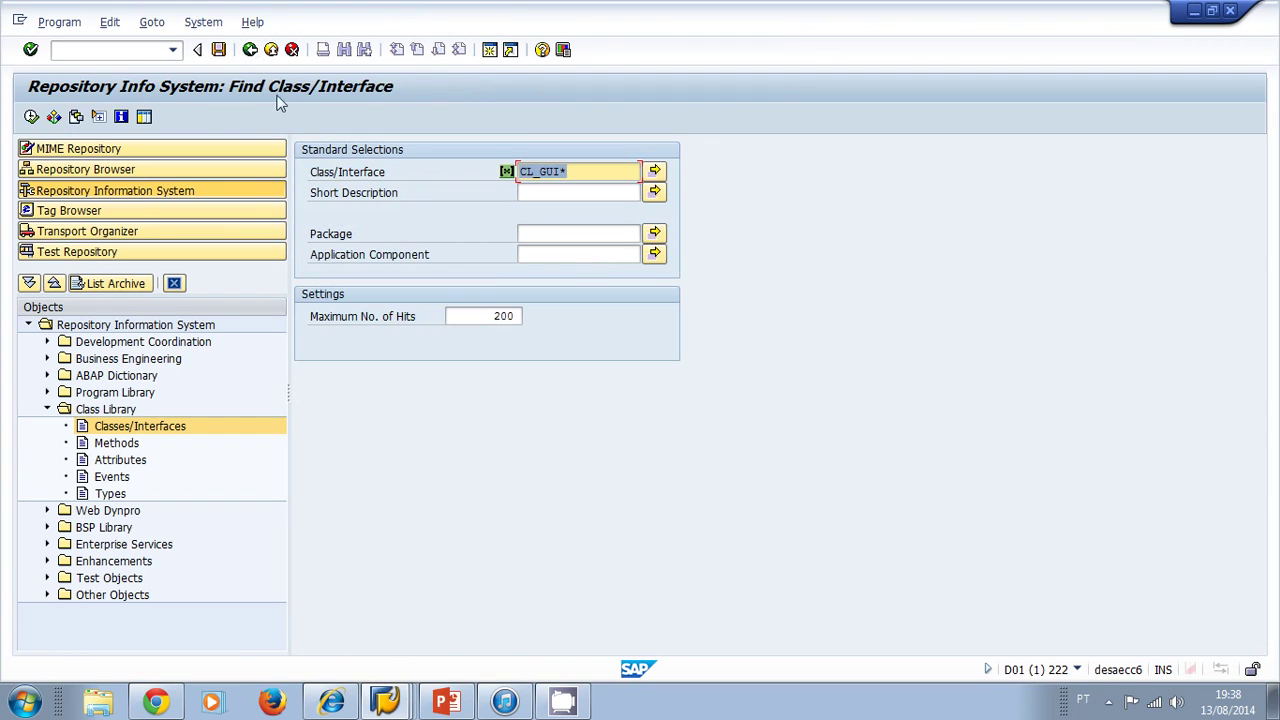
click(578, 232)
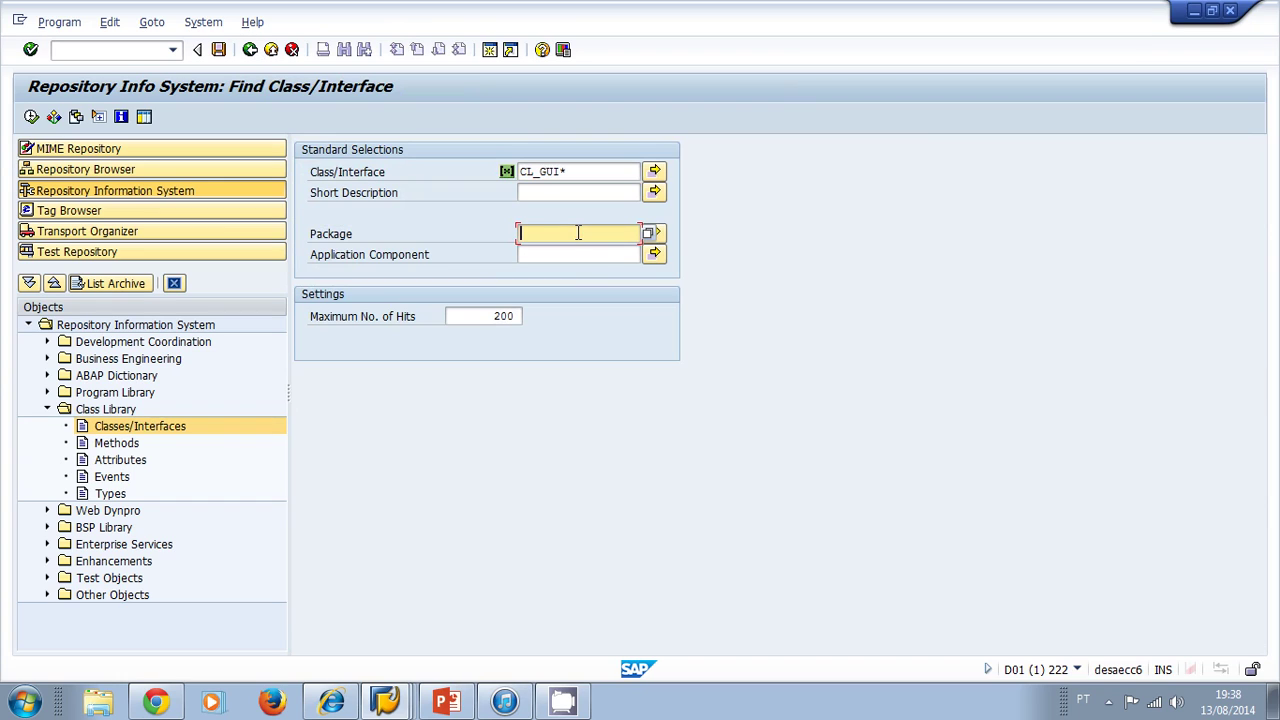
click(47, 410)
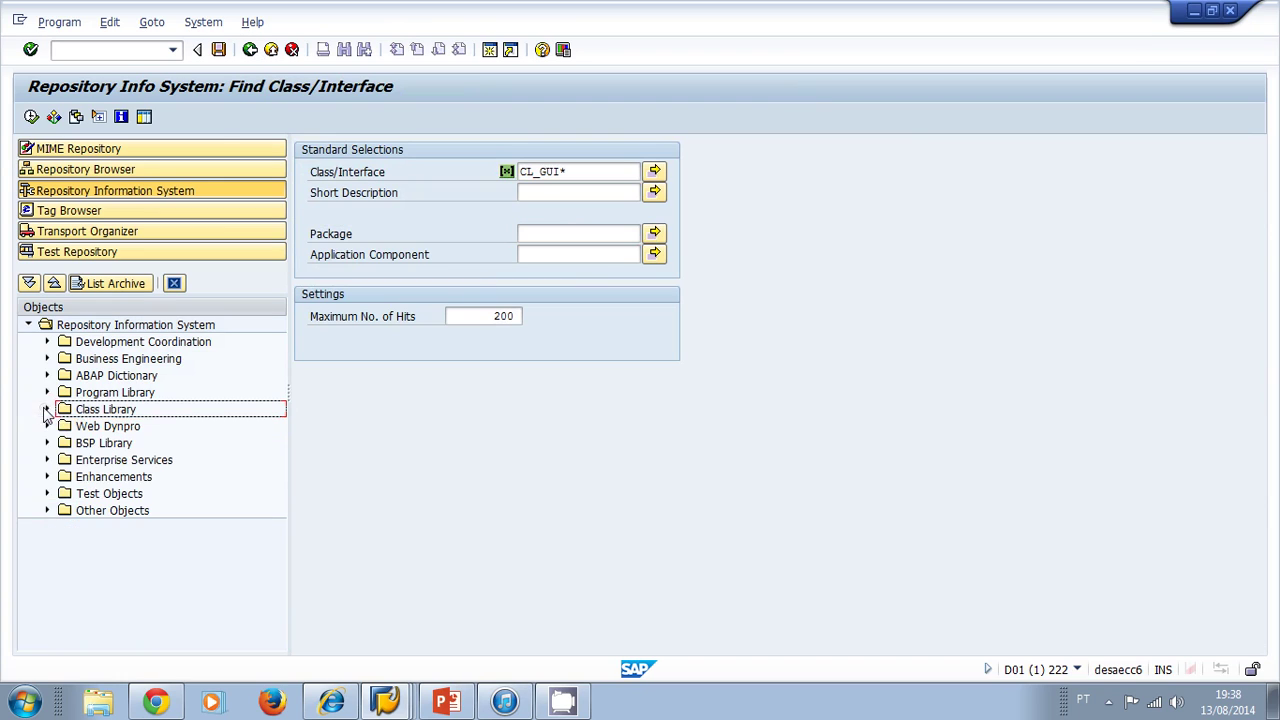
- Leave the class search form and open the SAP application hierarchy from the Object Navigator
click(250, 50)
click(251, 50)
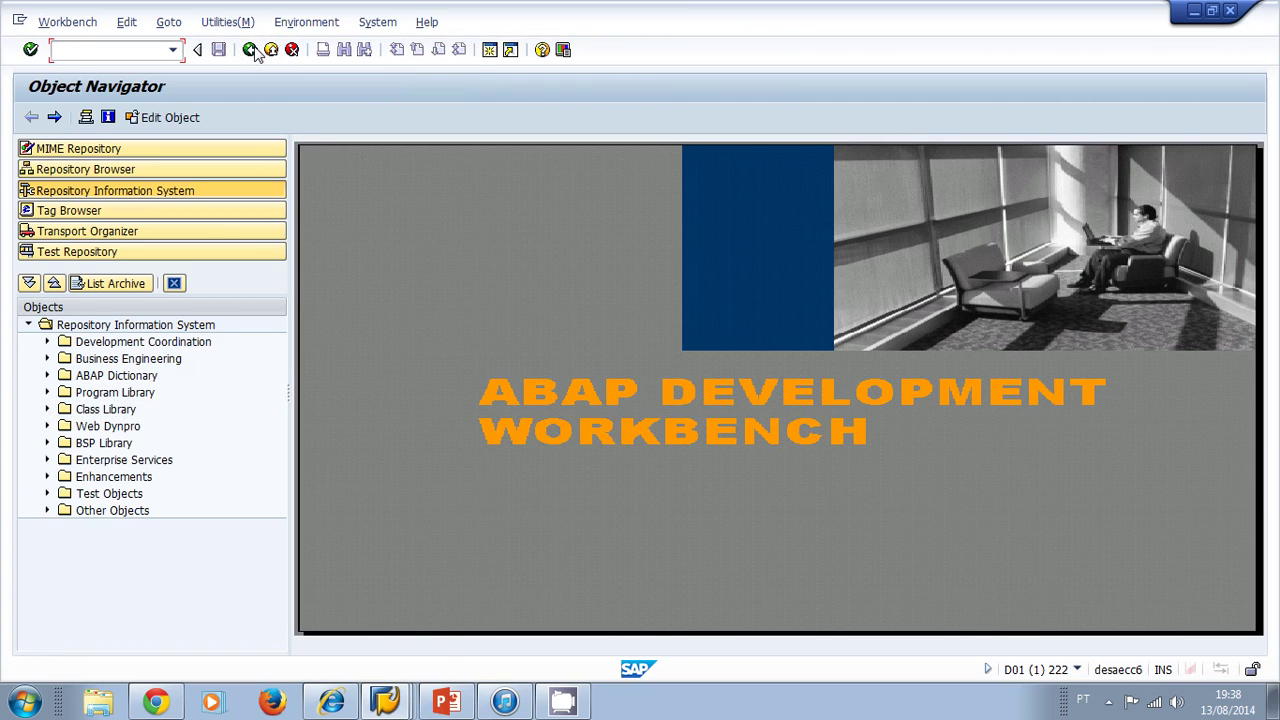
click(307, 22)
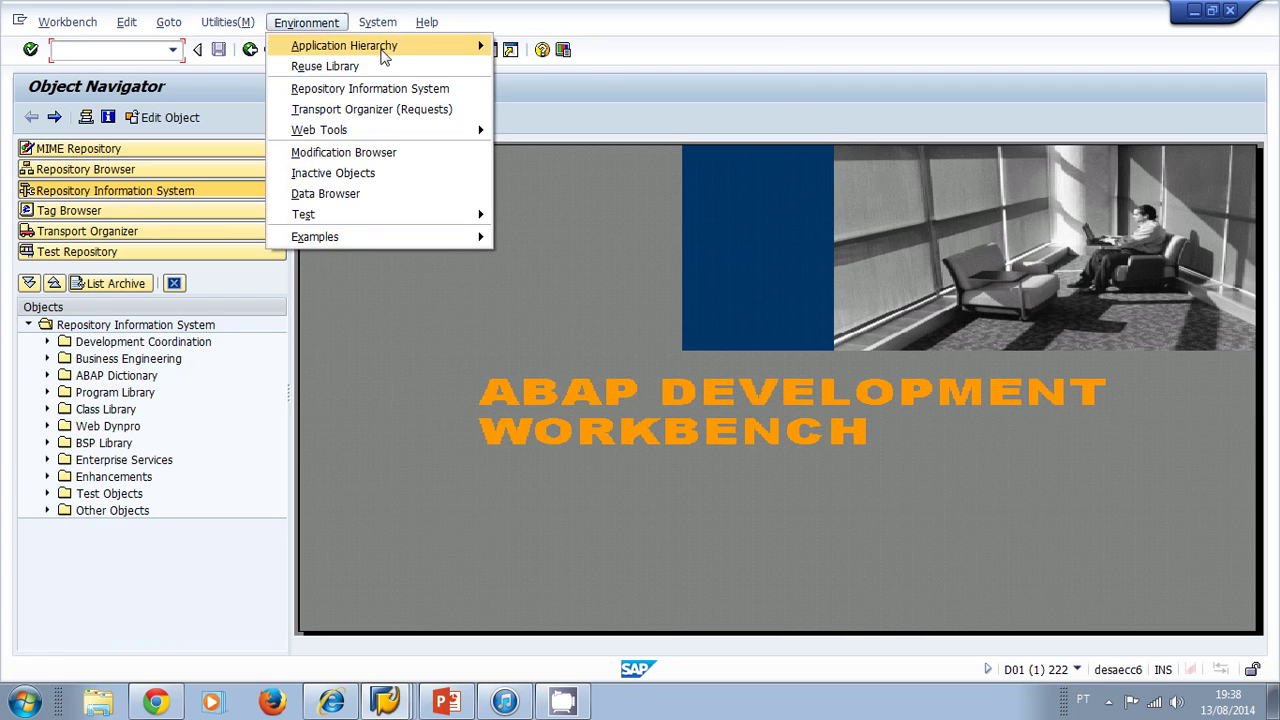
mouse_move(382, 55)
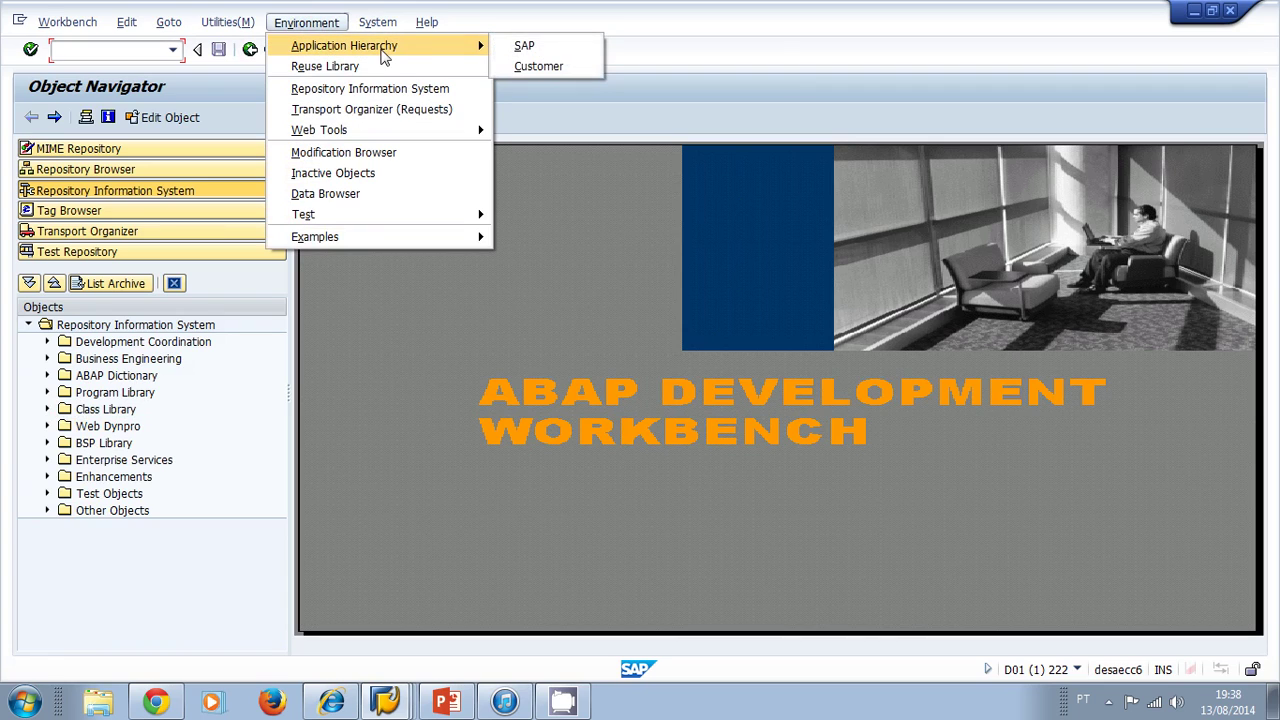
click(568, 45)
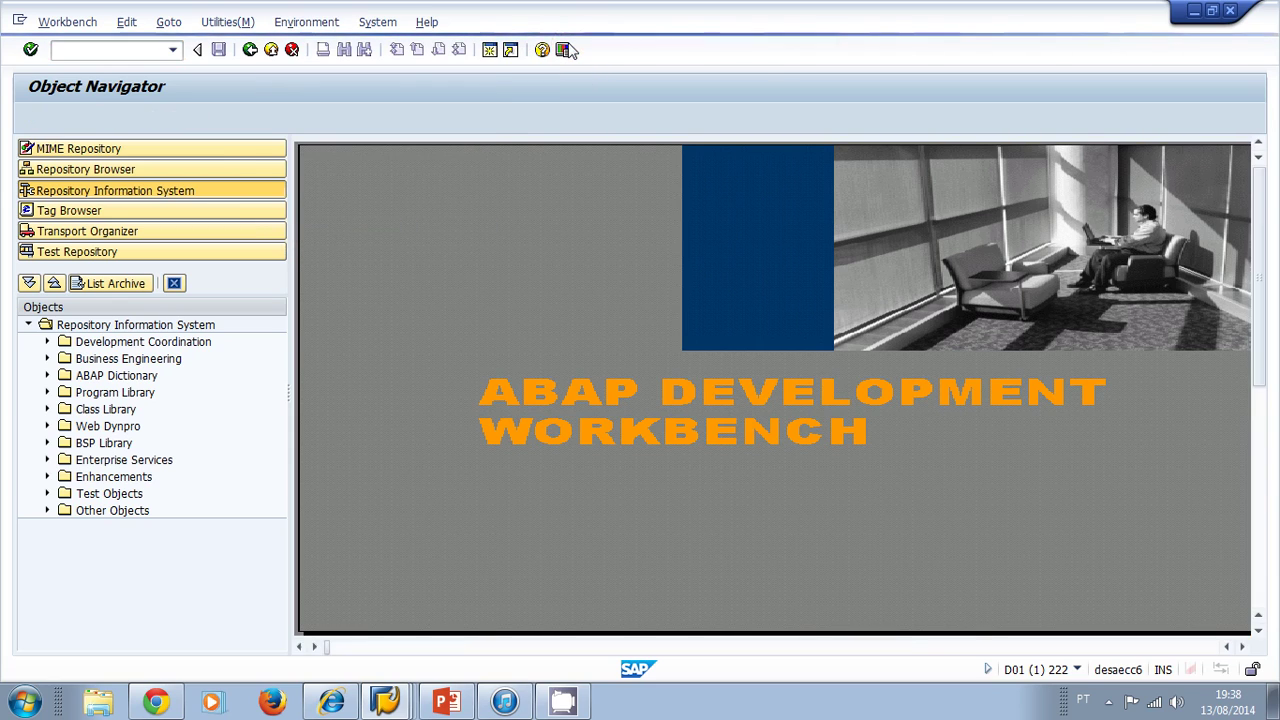
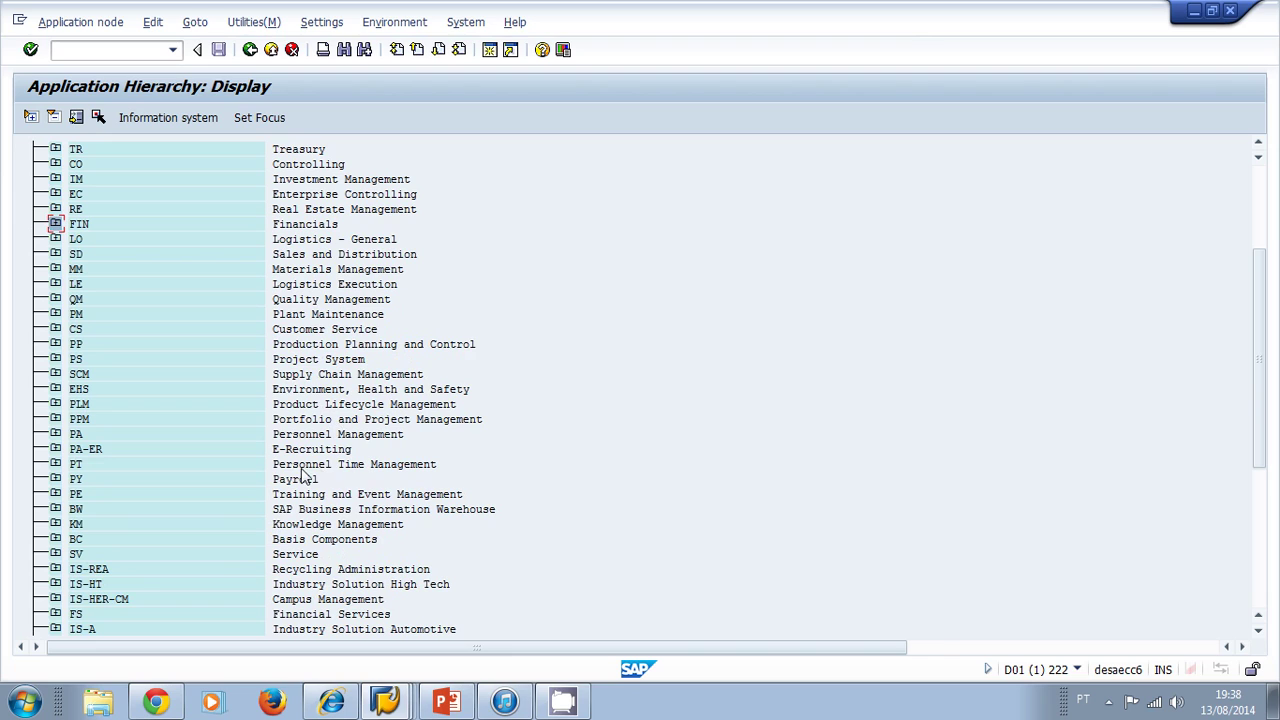
- View the contents of the Payroll (PY) component, collapse it, and expand Basis Components (BC) instead
click(55, 480)
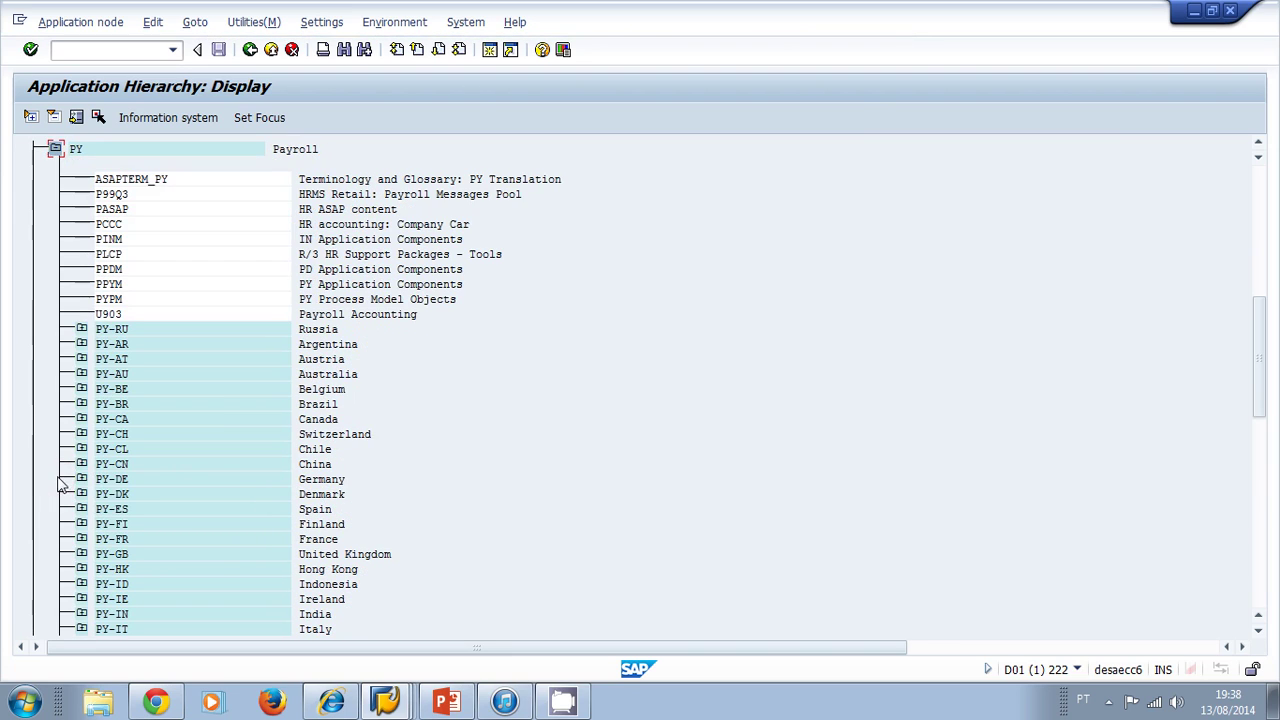
click(55, 149)
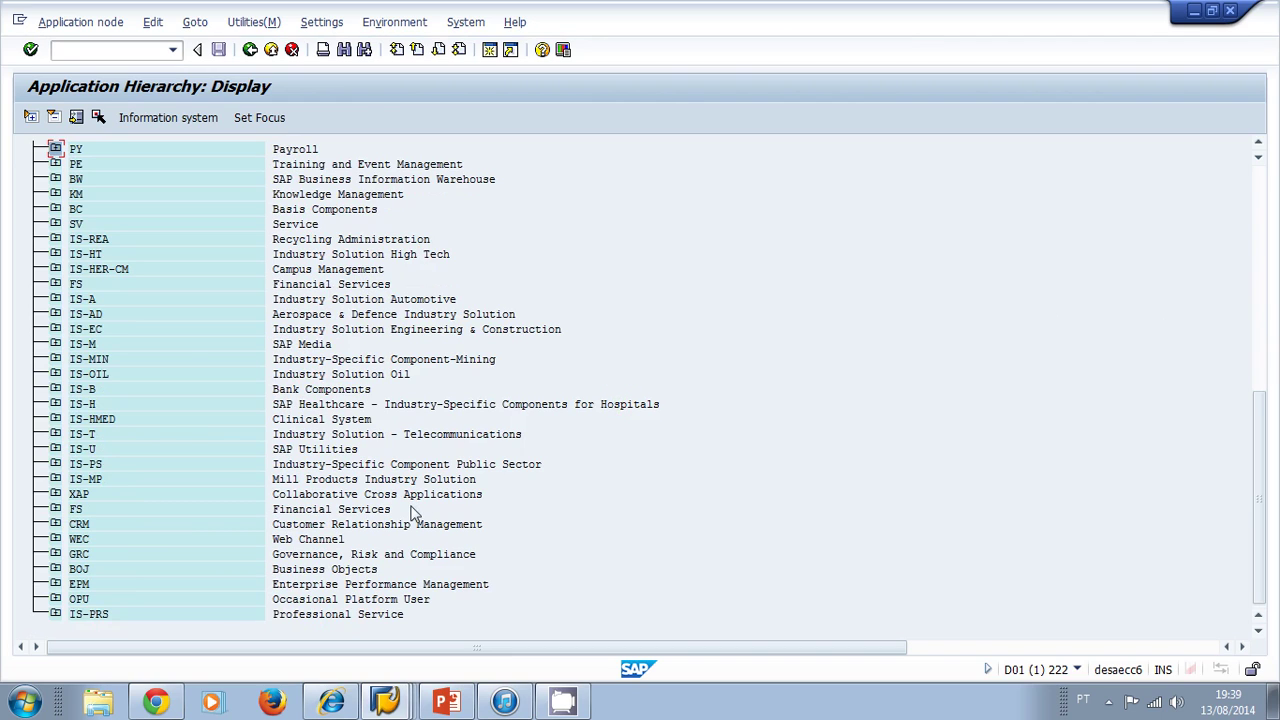
click(55, 209)
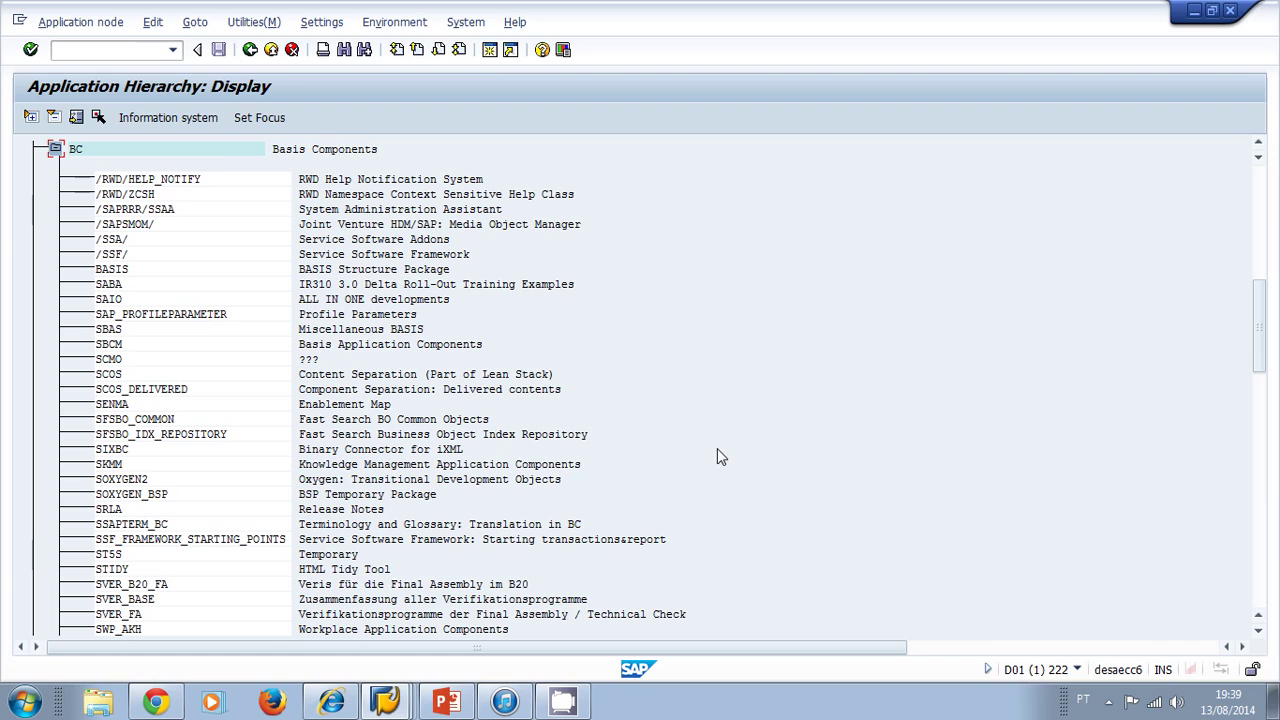
- Within Basis Components, expand BC-SRV (Basis Services / Communication Interfaces) and its BC-SRV-ALV (SAP List Viewer) node
scroll(717, 457, down, 1)
scroll(717, 460, down, 2)
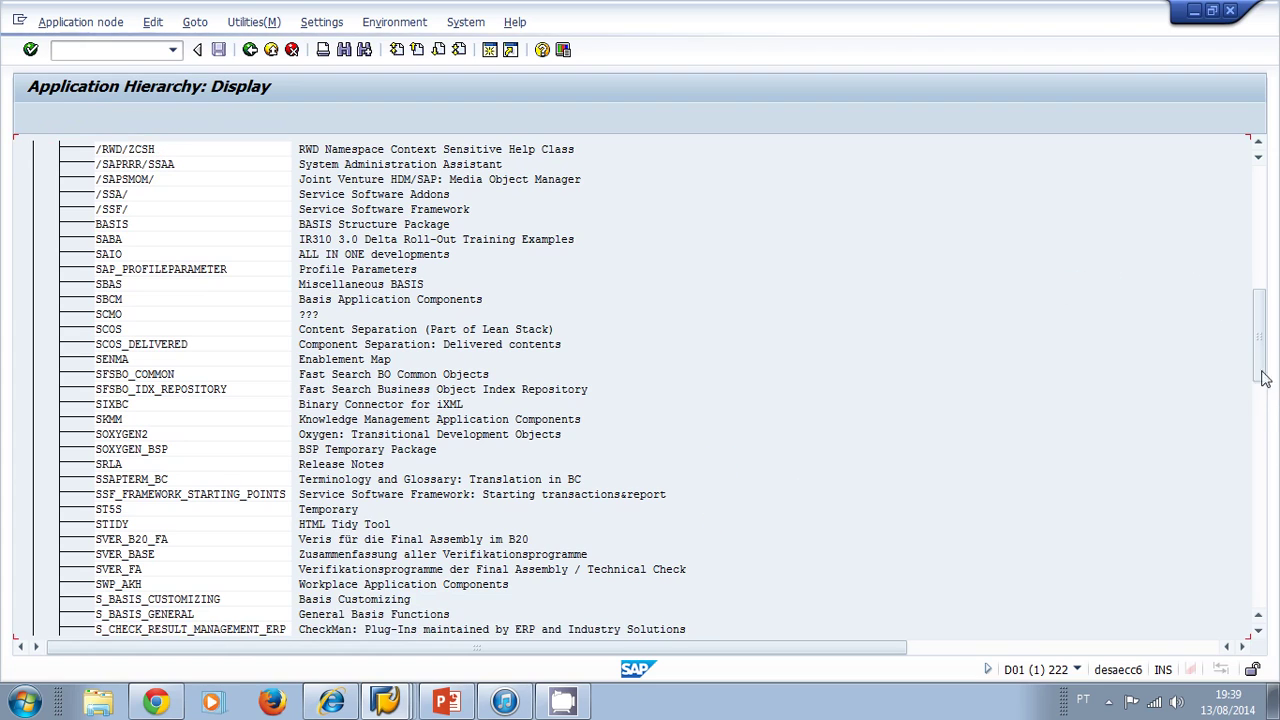
scroll(1260, 365, down, 1)
drag(1258, 357, 1262, 497)
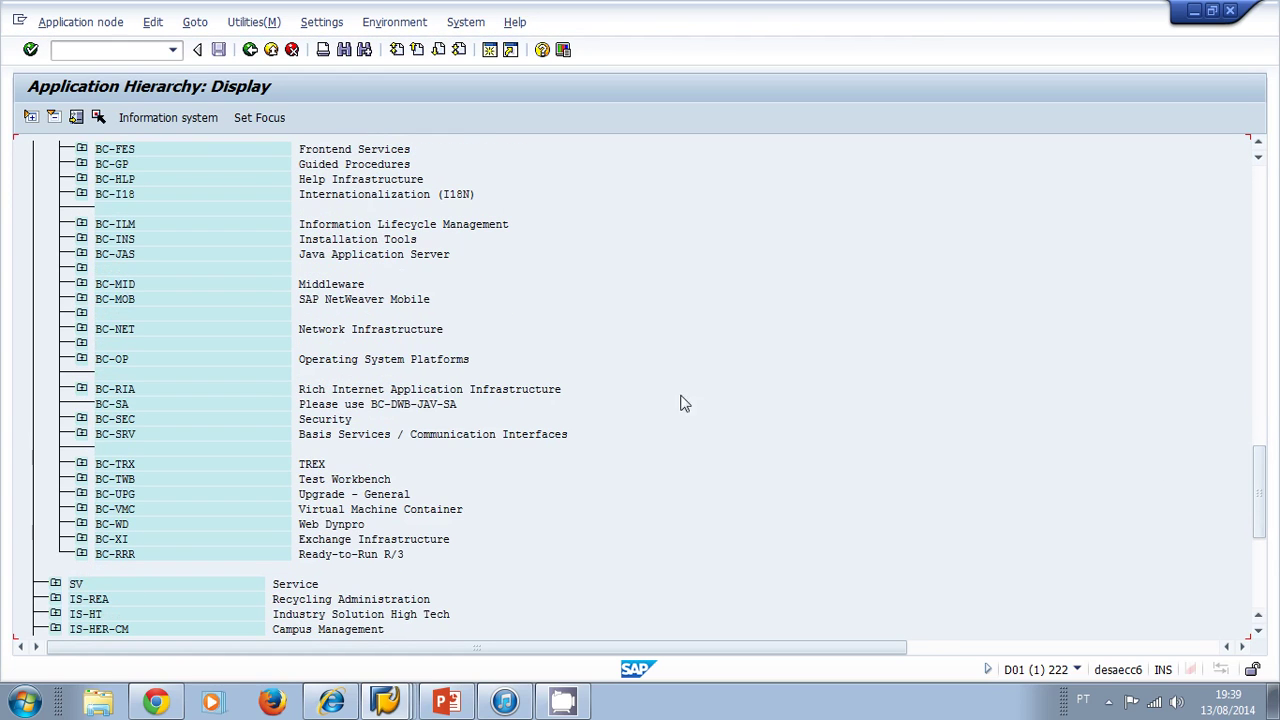
click(83, 437)
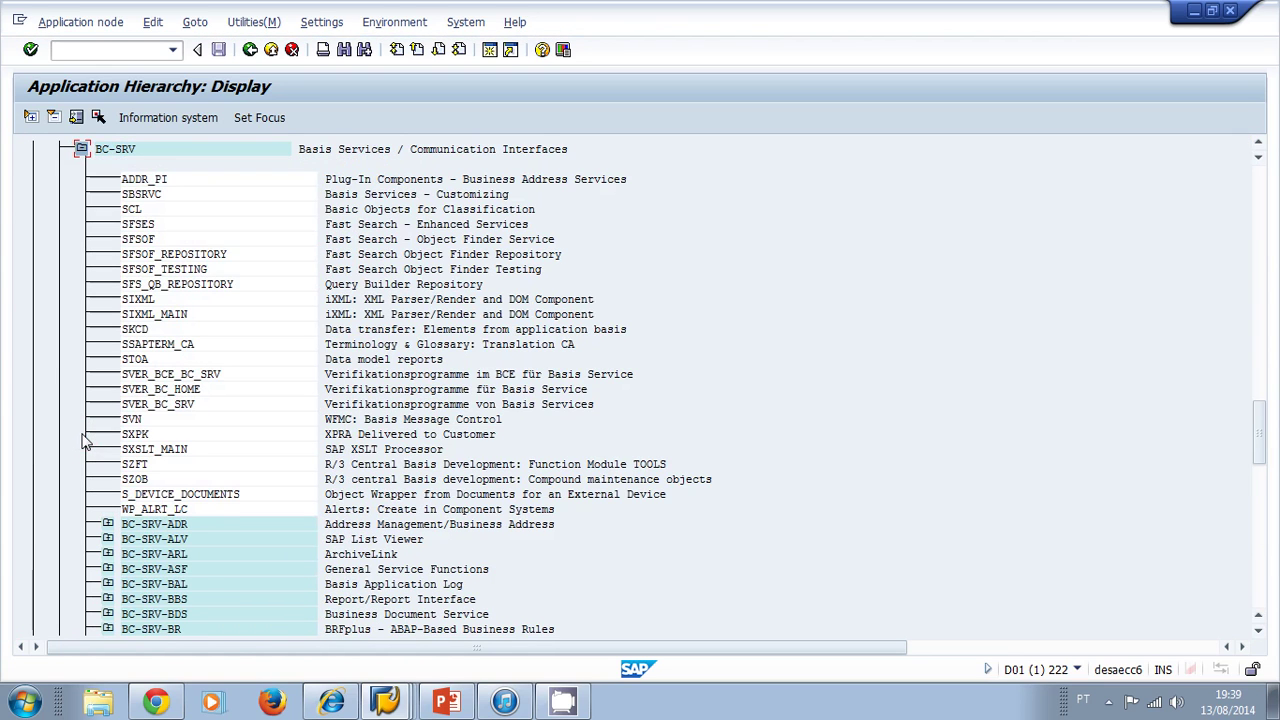
click(335, 540)
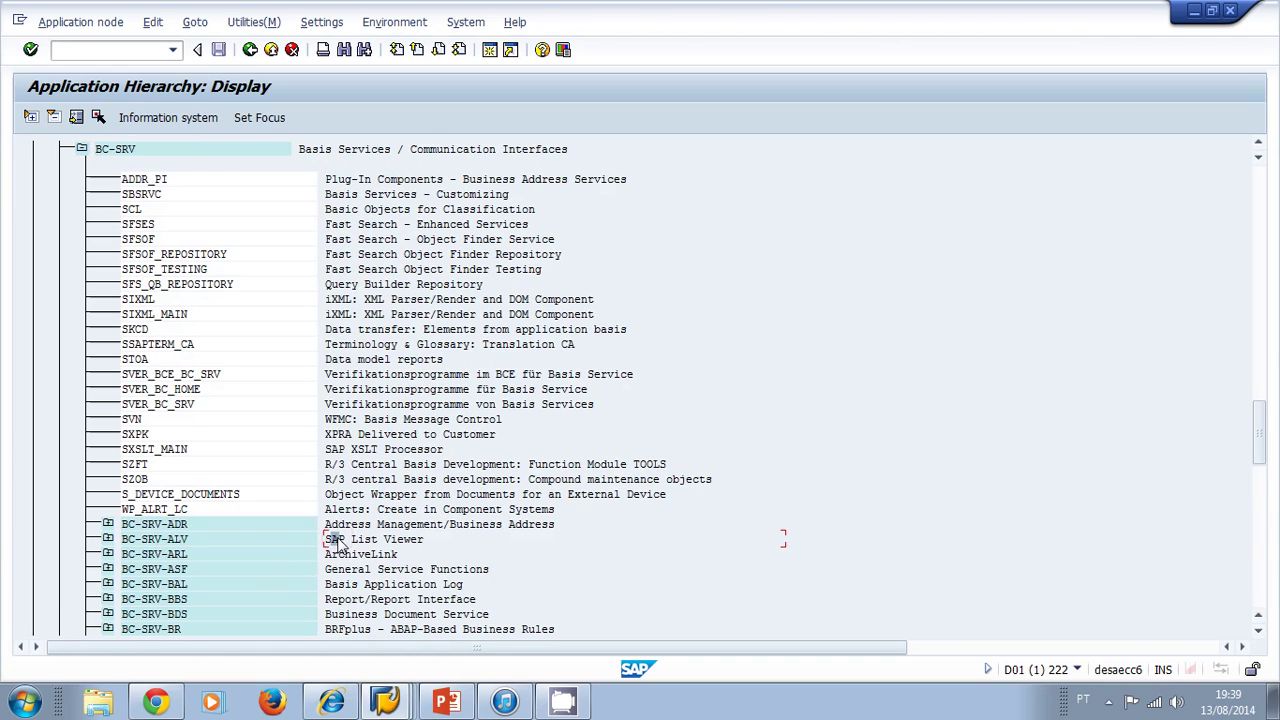
click(109, 541)
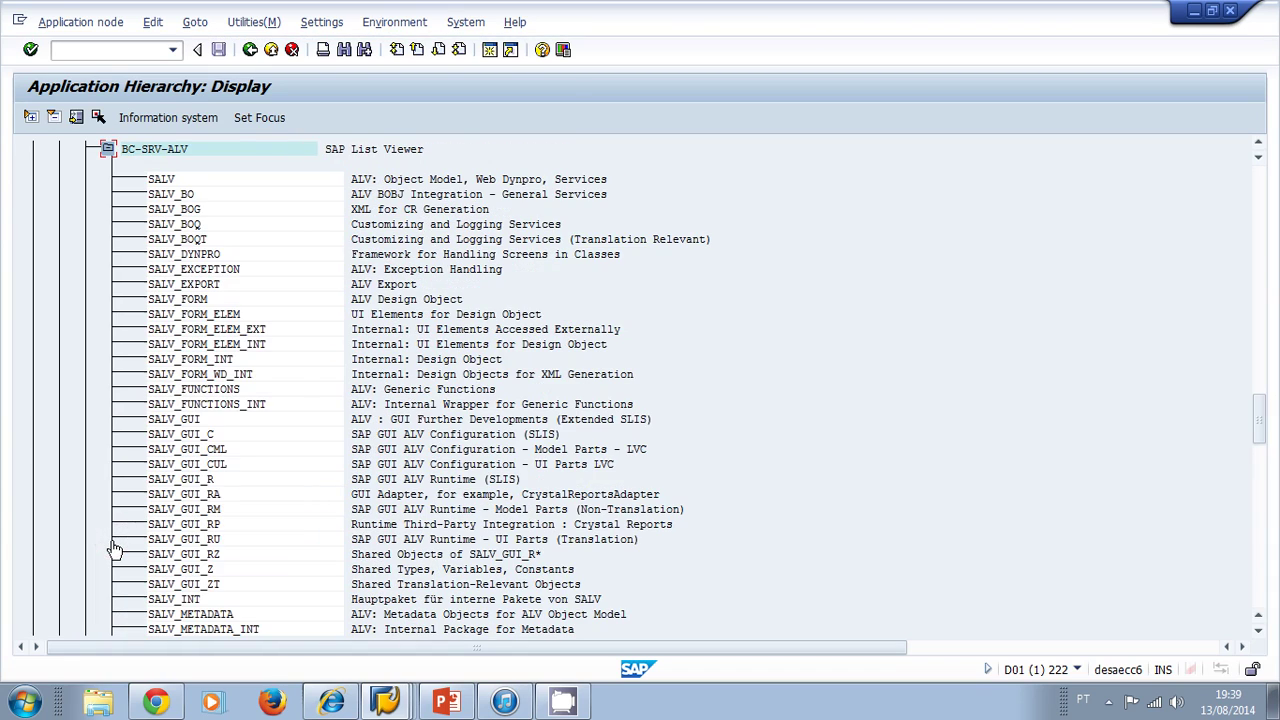
- Find the package SLIS (Generic list types) under SAP List Viewer and open it in the Repository Browser
click(188, 511)
scroll(190, 517, down, 1)
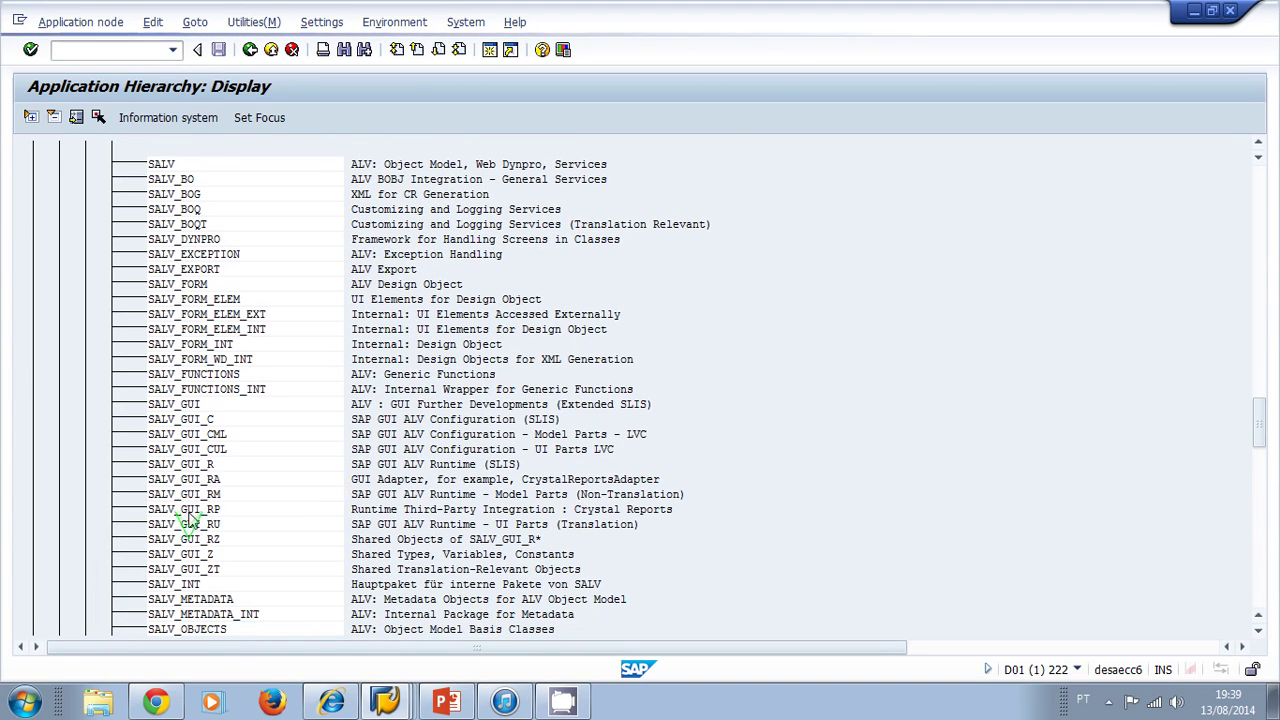
scroll(190, 517, down, 1)
scroll(186, 520, down, 1)
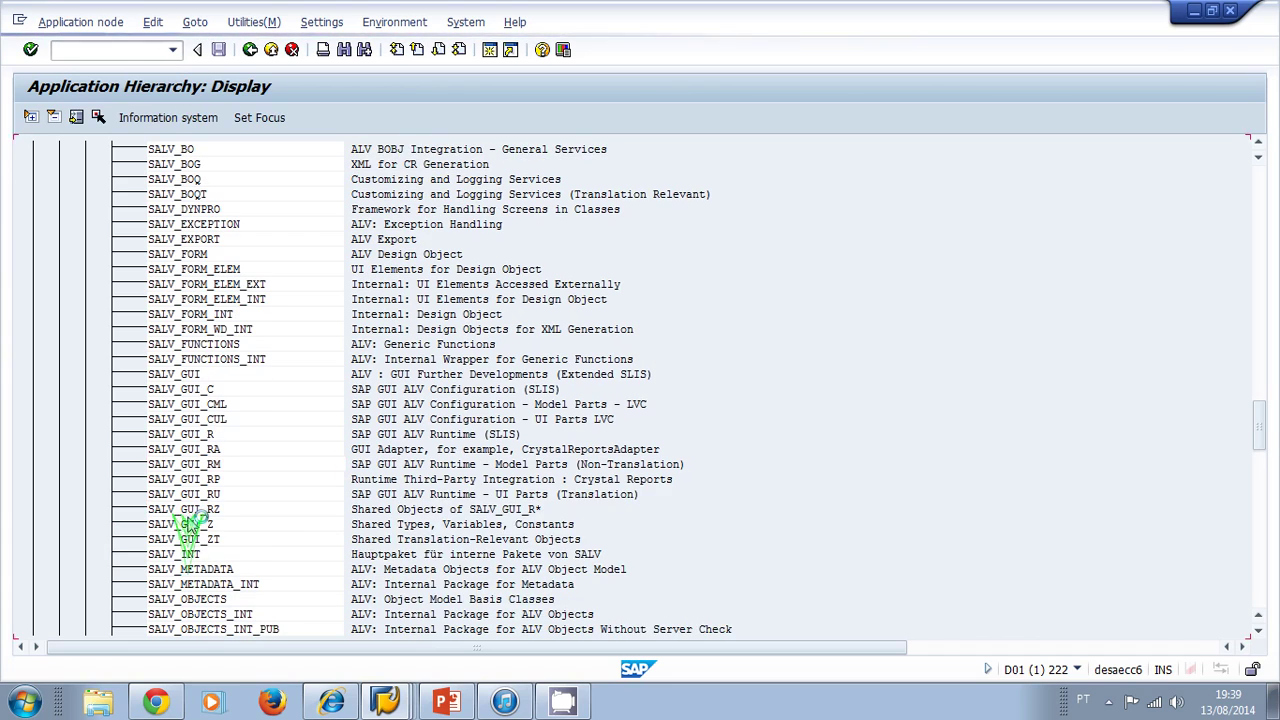
scroll(186, 523, down, 1)
scroll(186, 525, down, 1)
scroll(186, 527, down, 1)
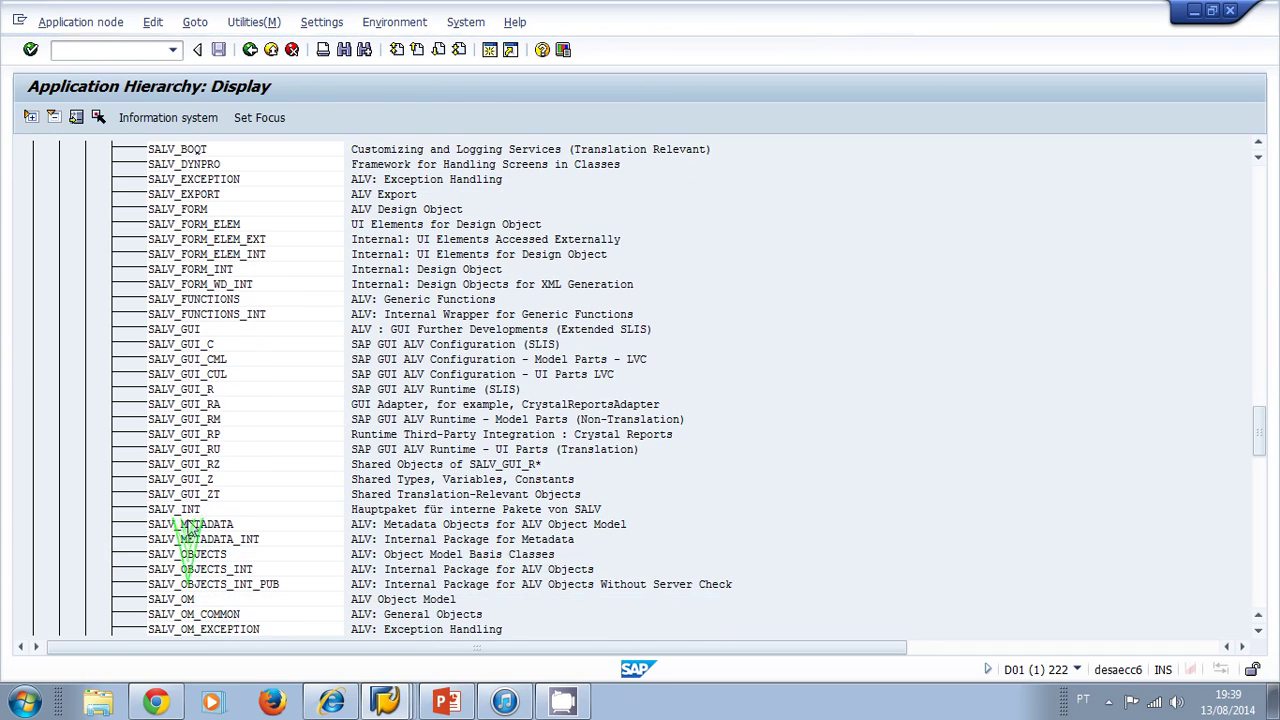
scroll(1245, 500, down, 1)
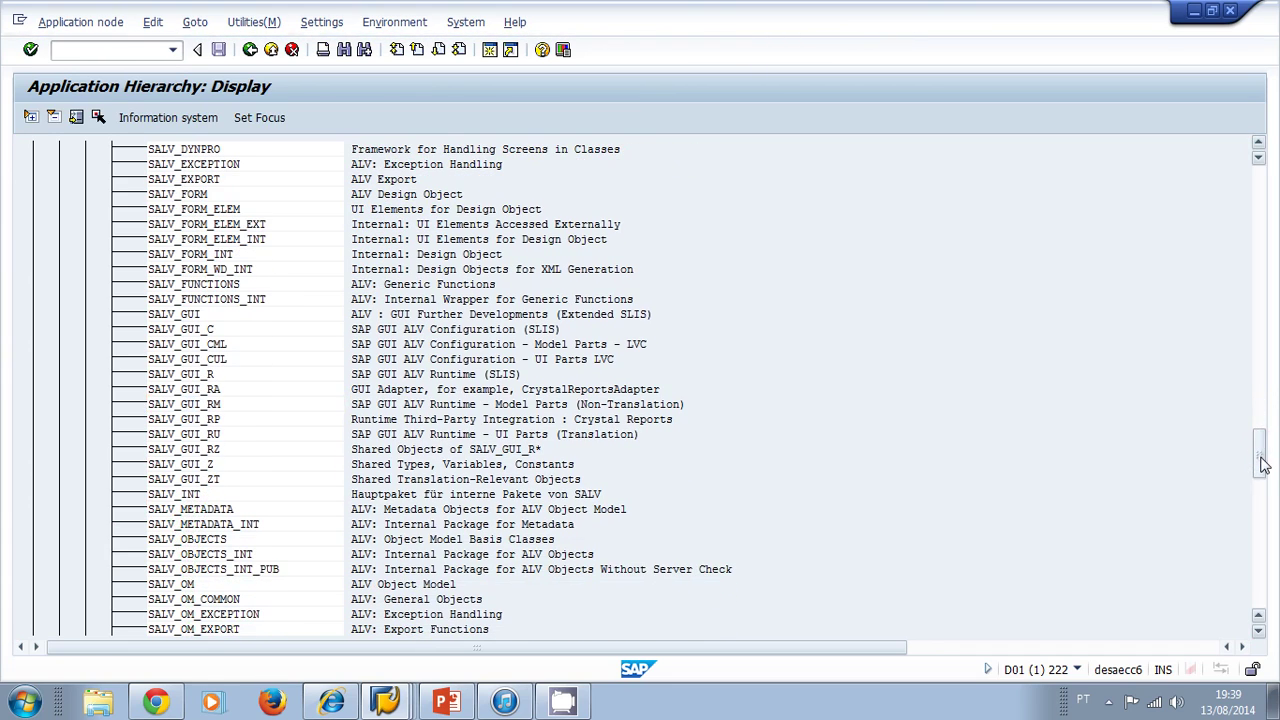
scroll(1262, 465, down, 5)
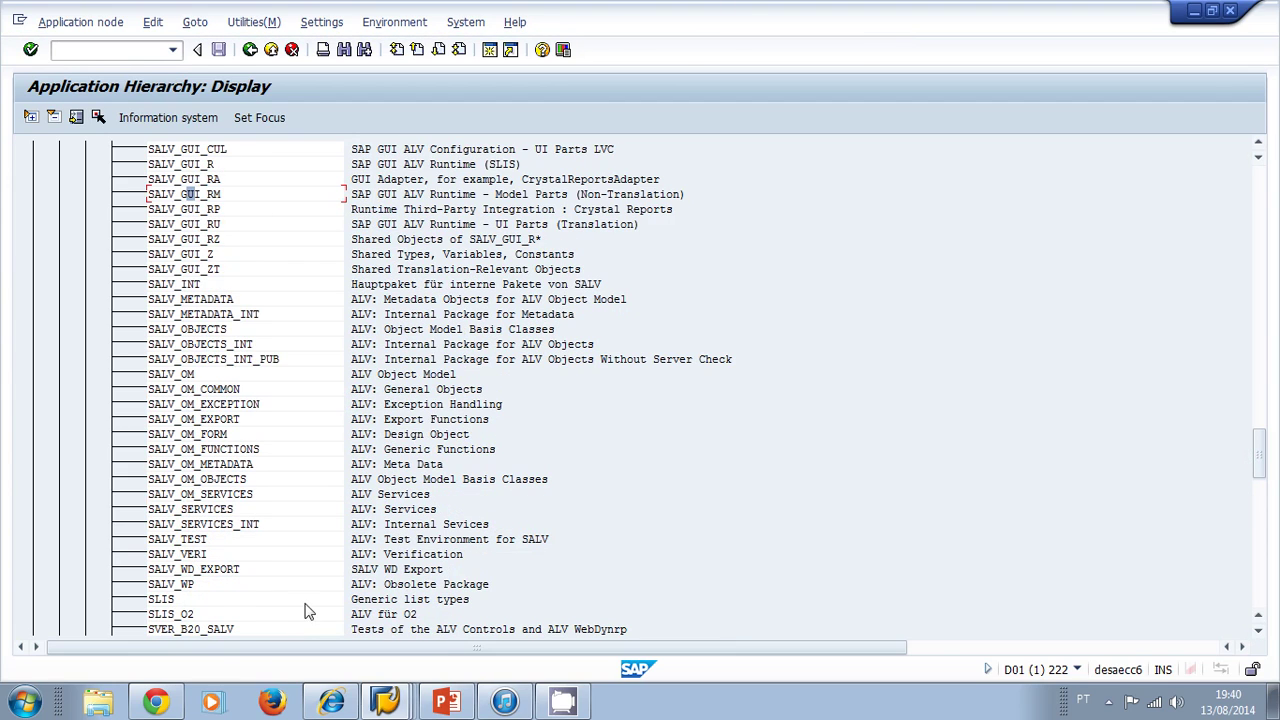
double_click(163, 599)
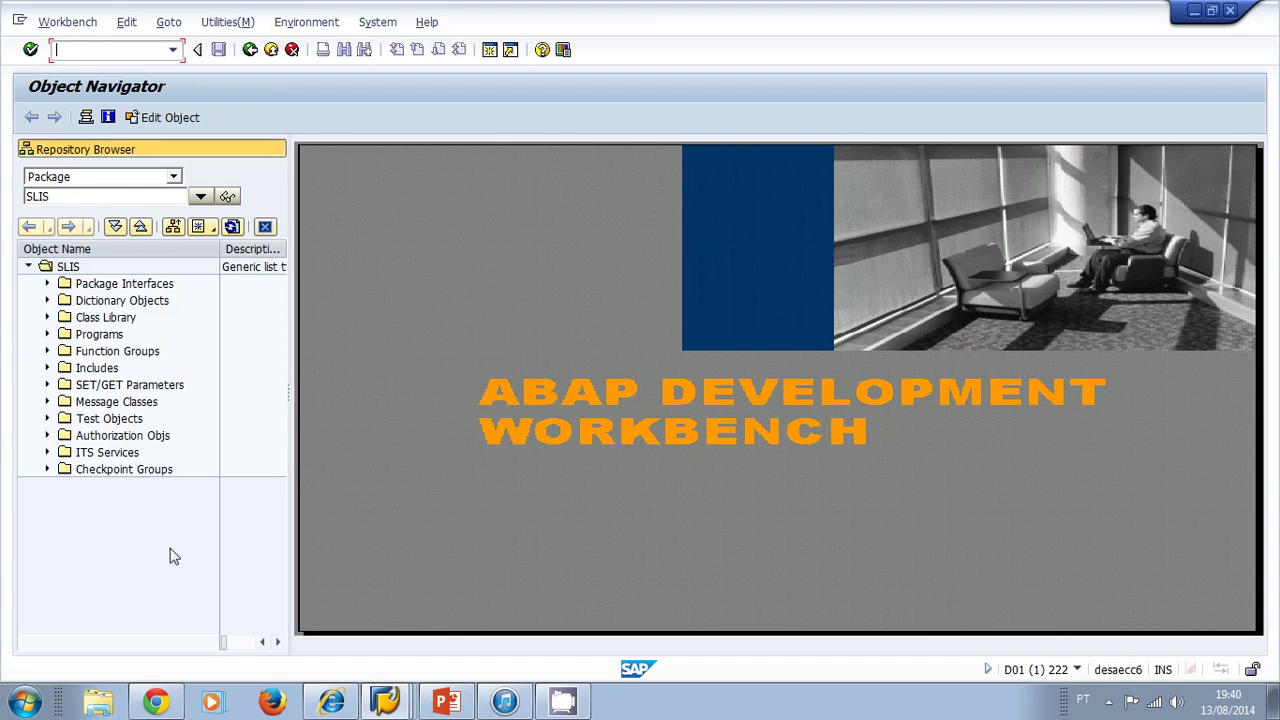
- Expand the Class Library folder of package SLIS and its Classes subfolder
click(93, 199)
click(49, 318)
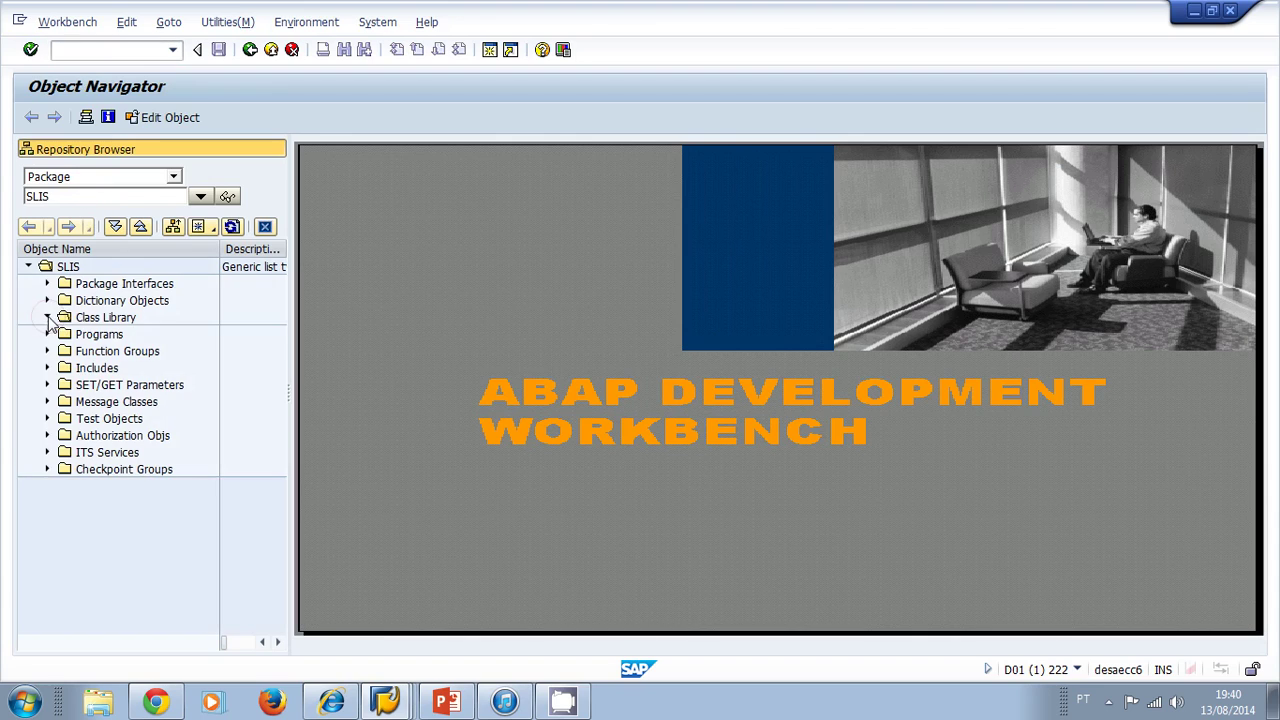
click(64, 334)
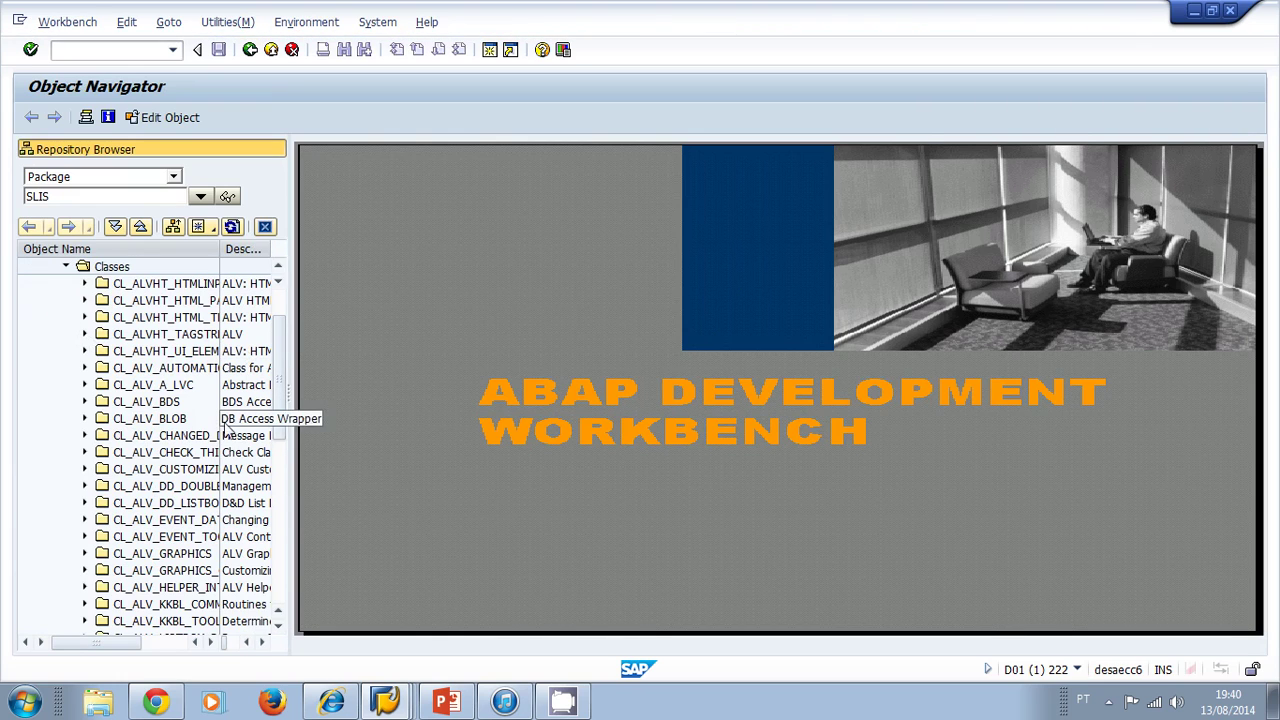
- Find the class CL_GUI_ALV_GRID among the SLIS classes and display it in the Class Builder
click(184, 504)
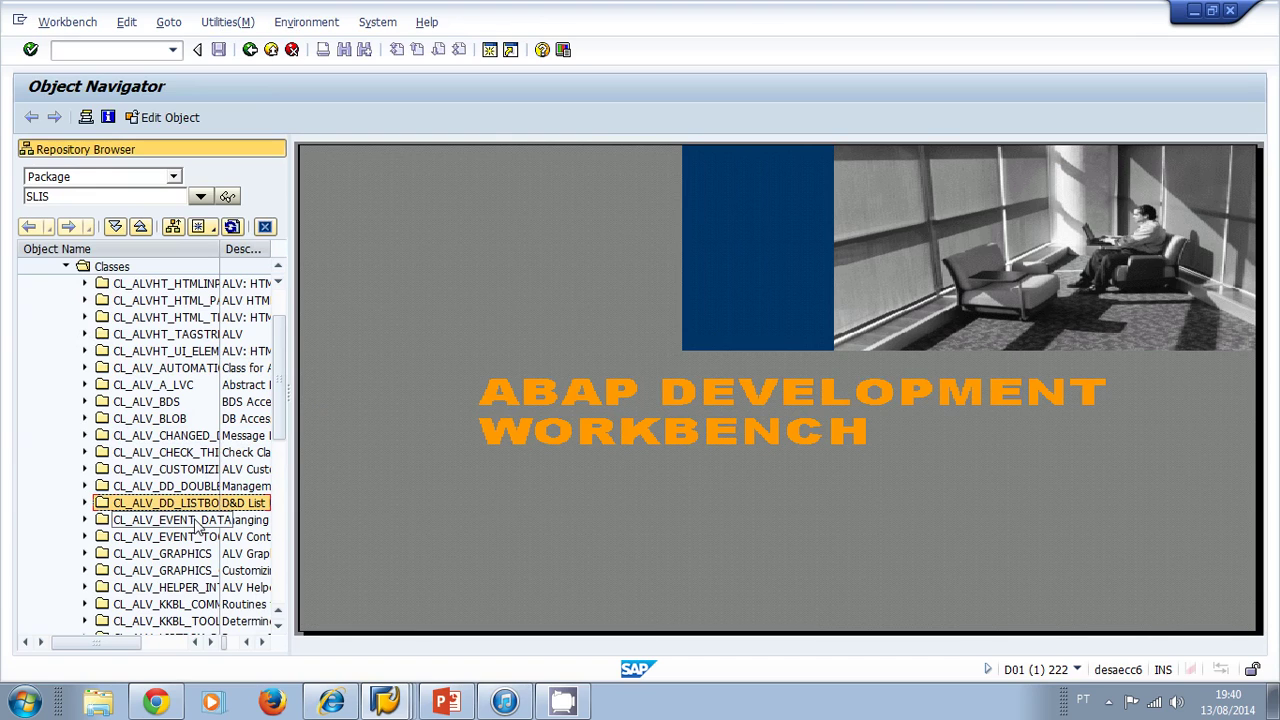
scroll(197, 520, down, 5)
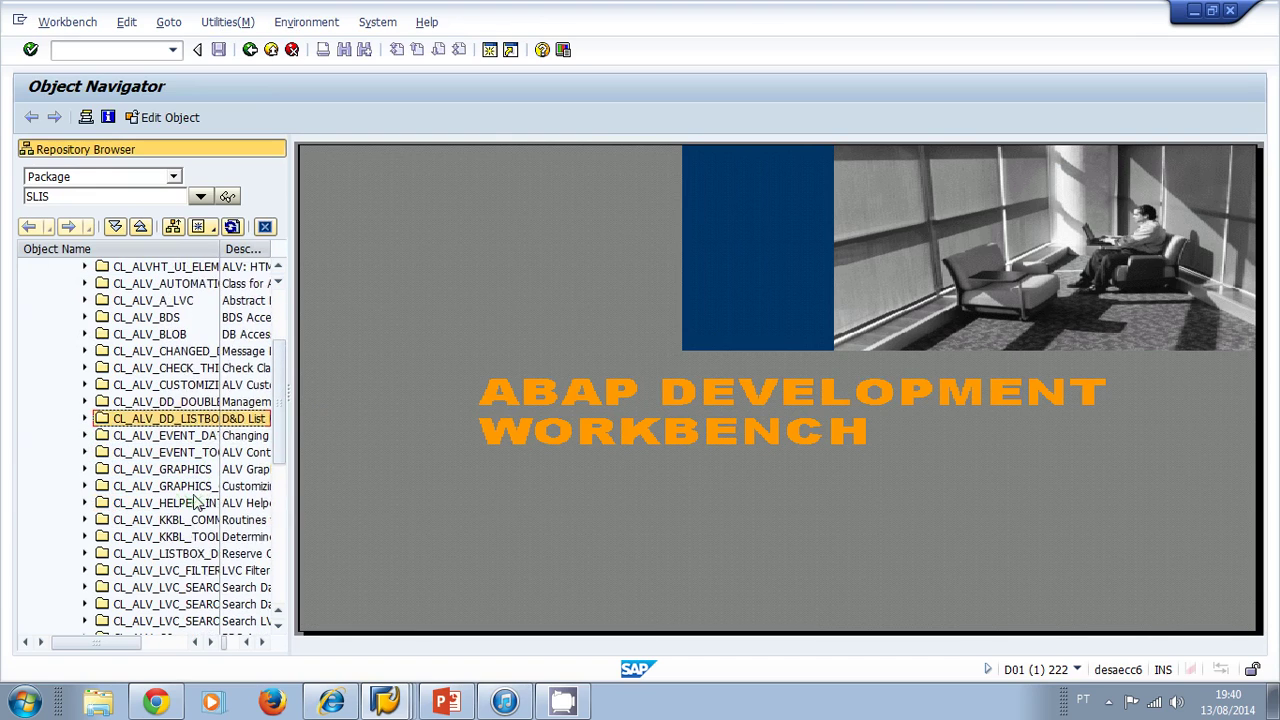
scroll(197, 503, down, 1)
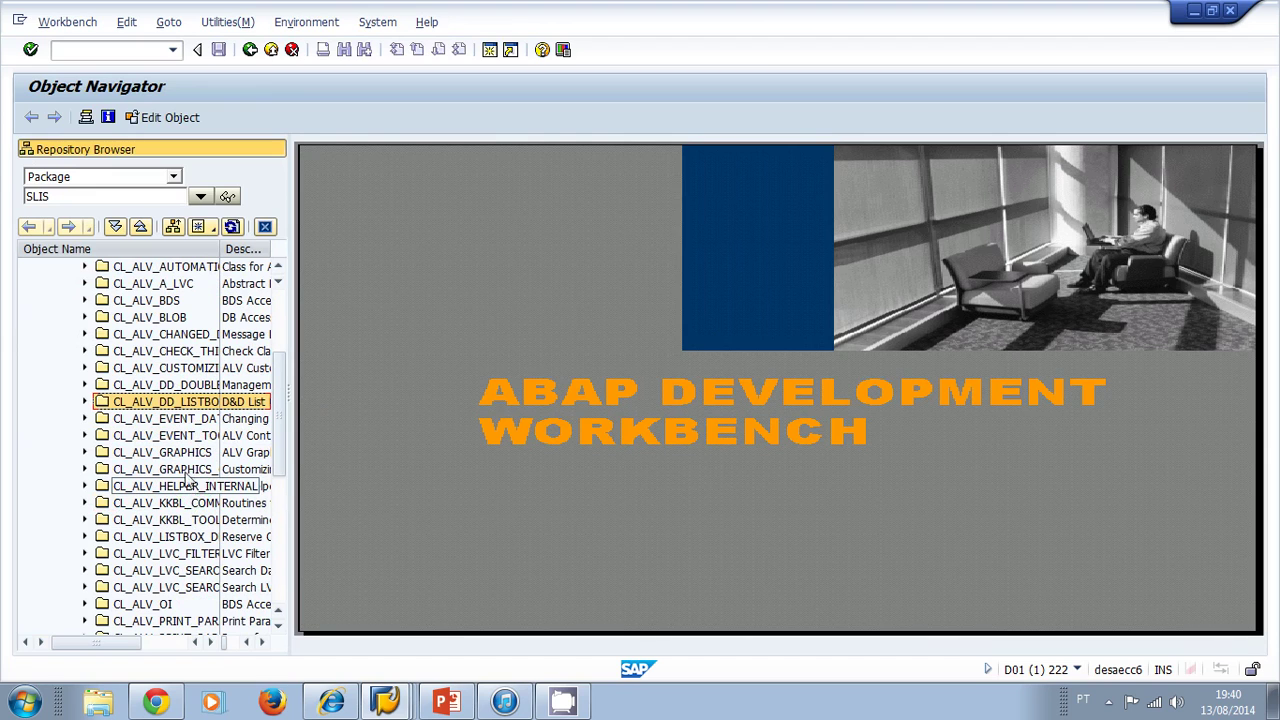
scroll(186, 478, up, 1)
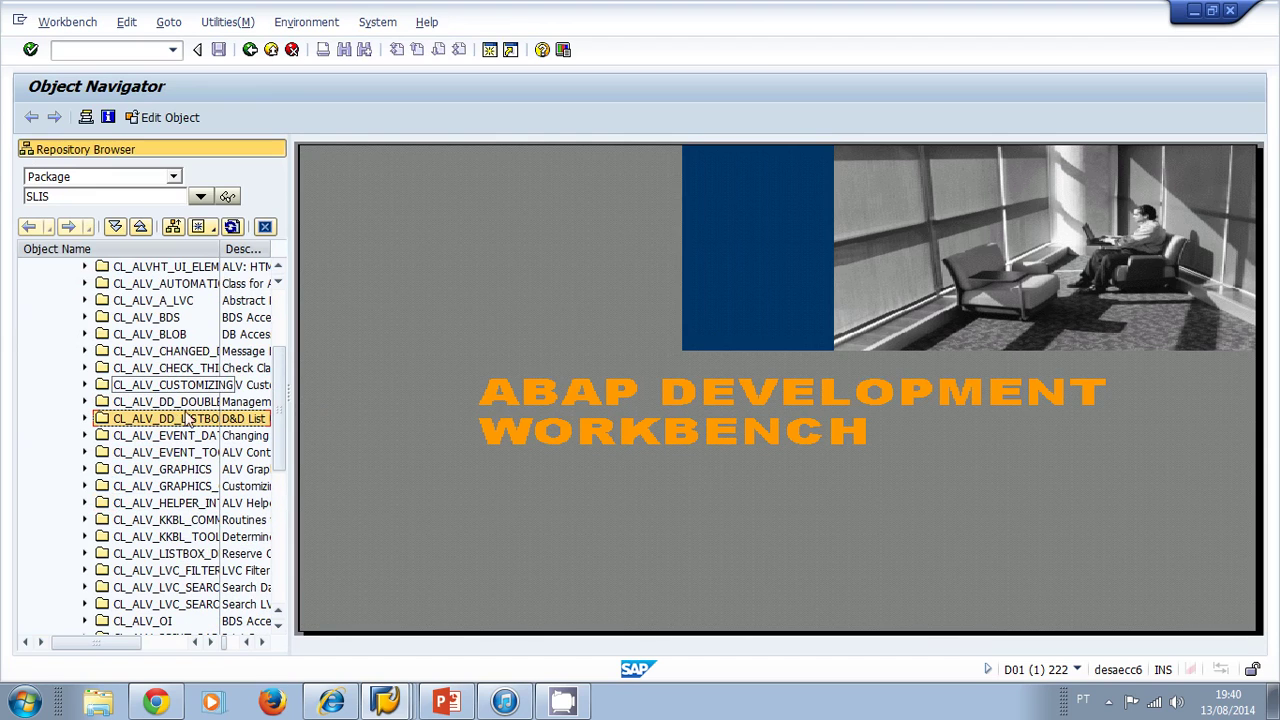
scroll(185, 470, down, 9)
scroll(185, 452, down, 8)
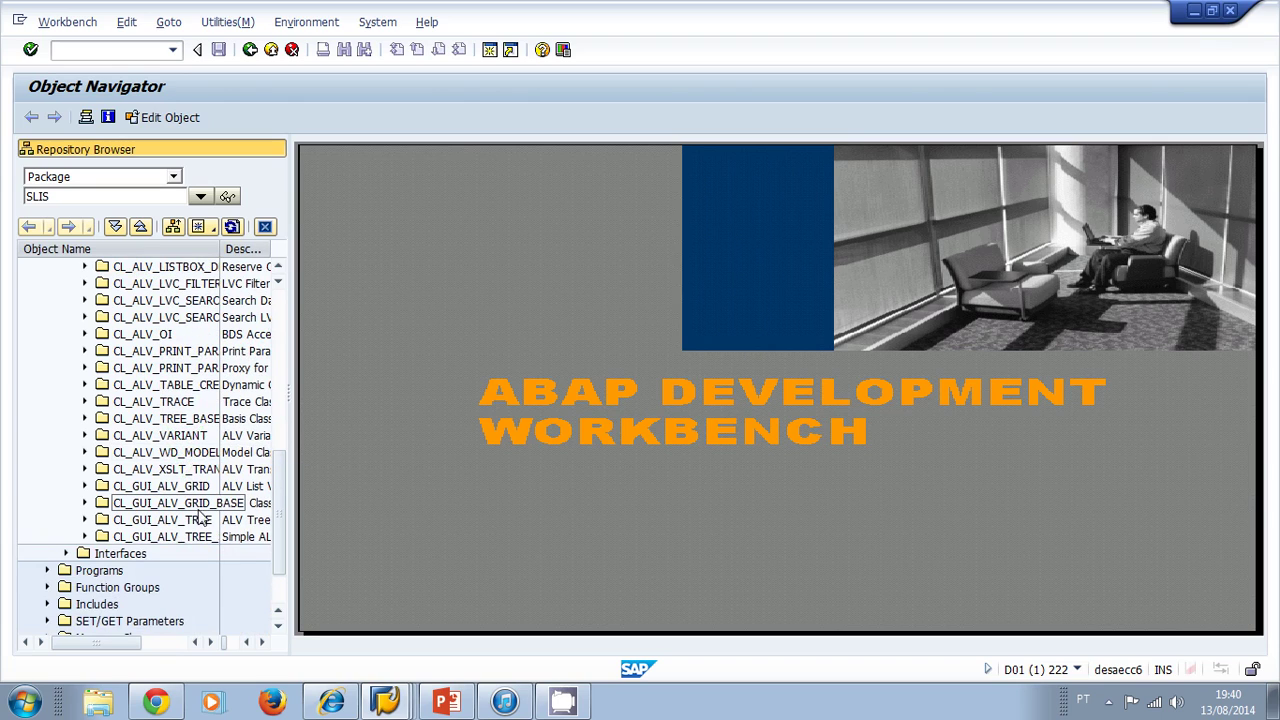
double_click(170, 487)
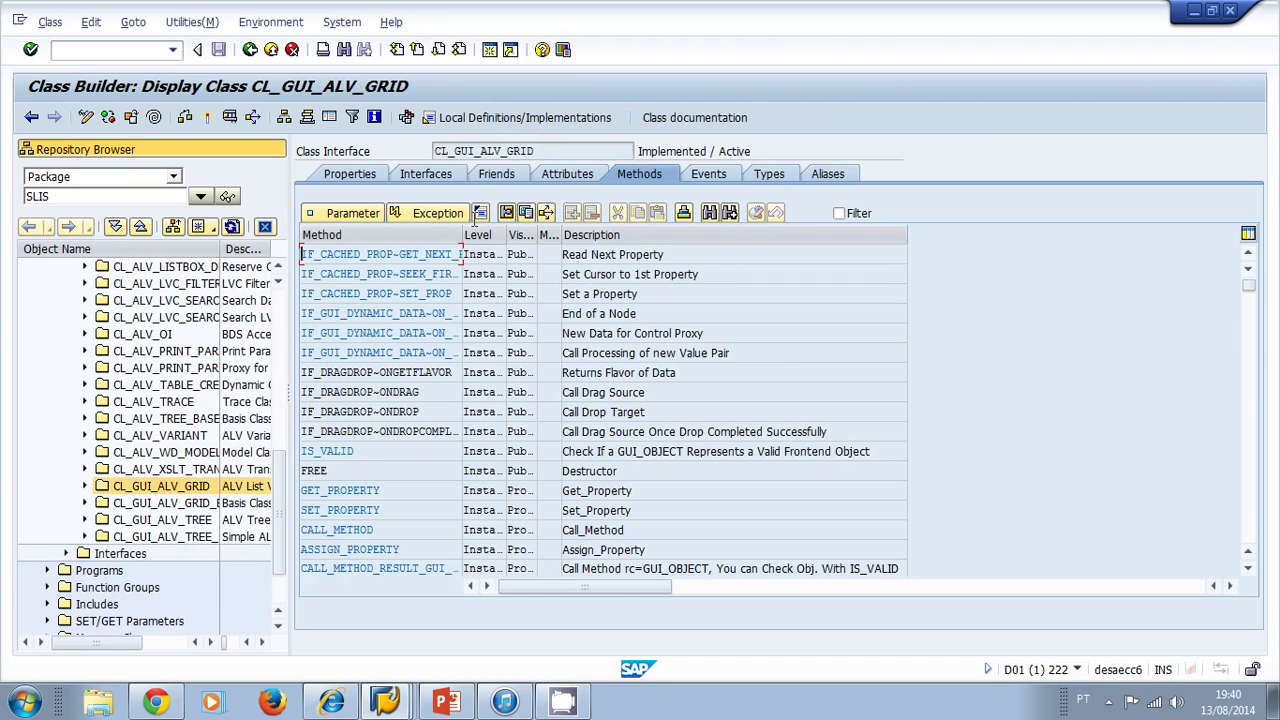
- Widen the Method and Level columns of the method list and highlight the class name CL_GUI_ALV_GRID
drag(462, 234, 540, 237)
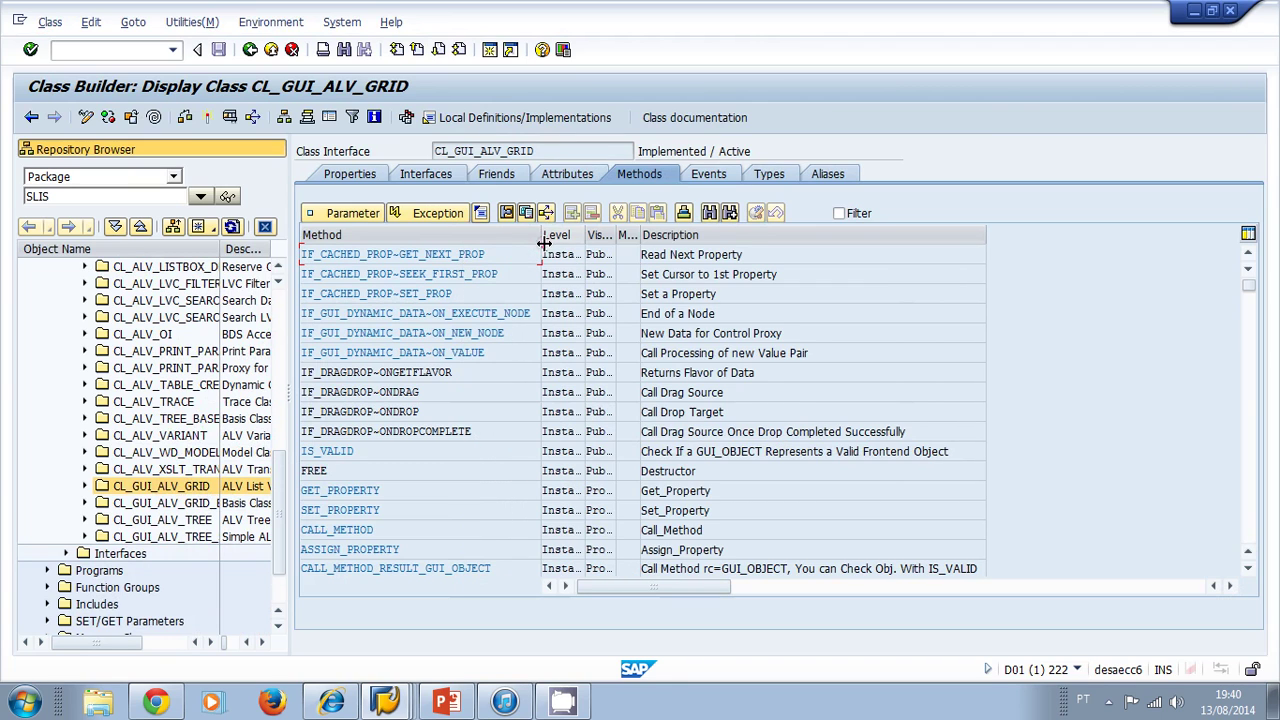
mouse_move(549, 150)
mouse_down()
mouse_move(480, 151)
mouse_move(543, 151)
mouse_up()
click(540, 151)
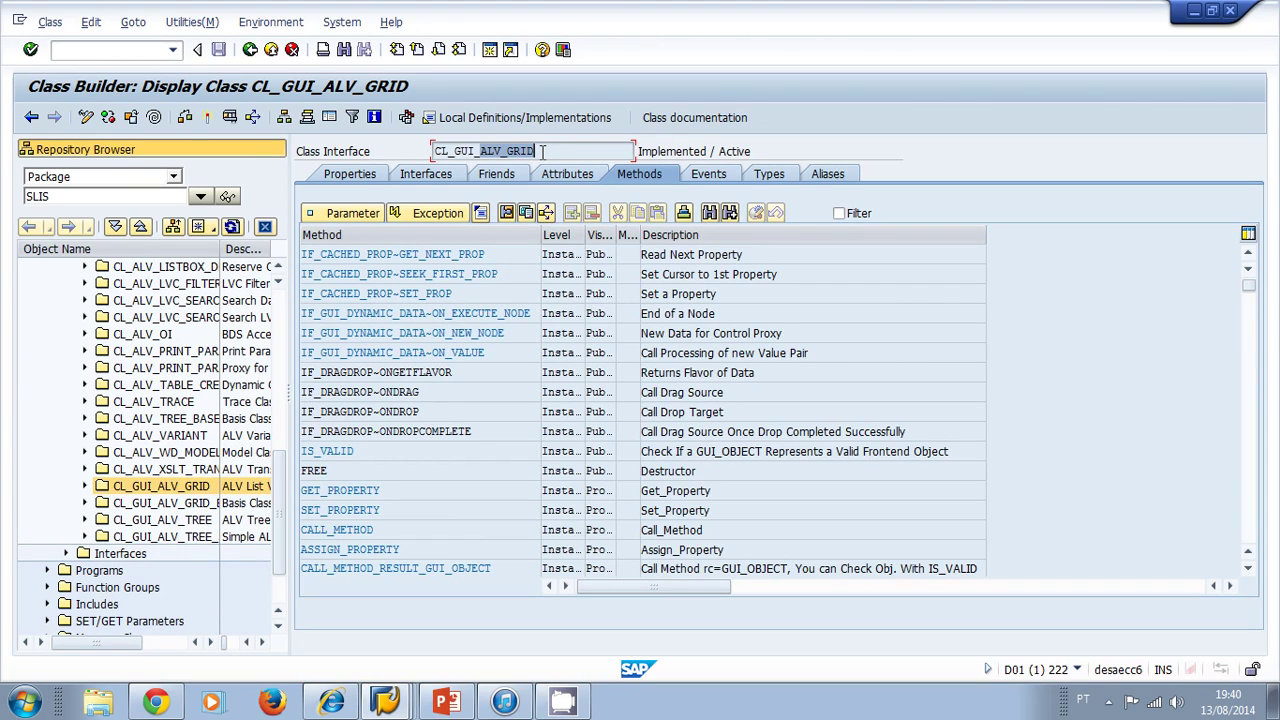
drag(612, 235, 638, 235)
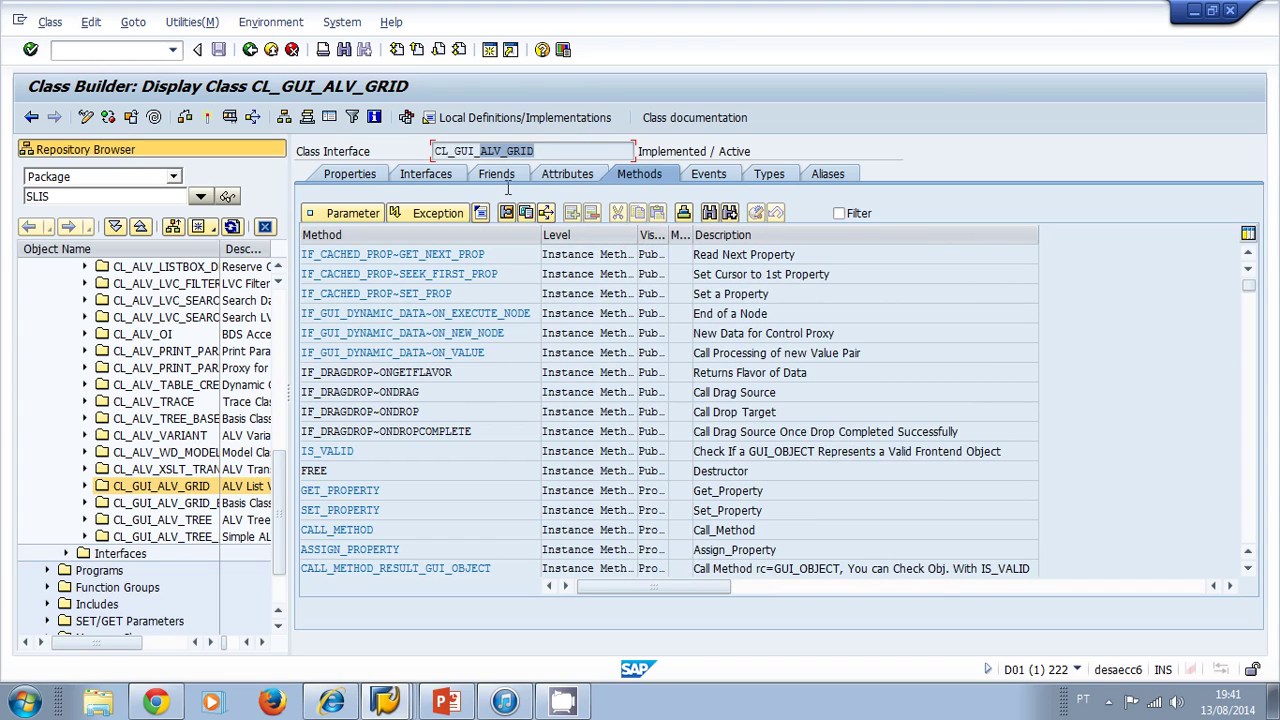
drag(412, 151, 536, 150)
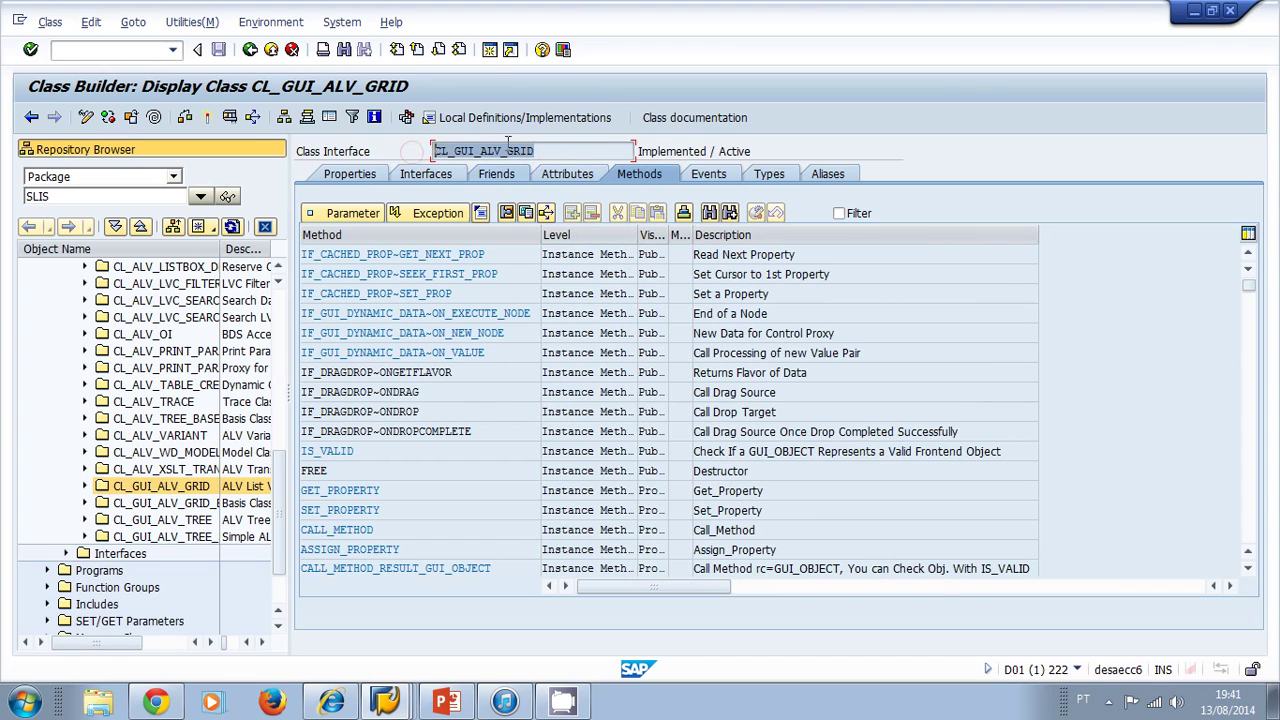
click(549, 148)
- Look further down the methods of CL_GUI_ALV_GRID and go back from the class display
click(473, 455)
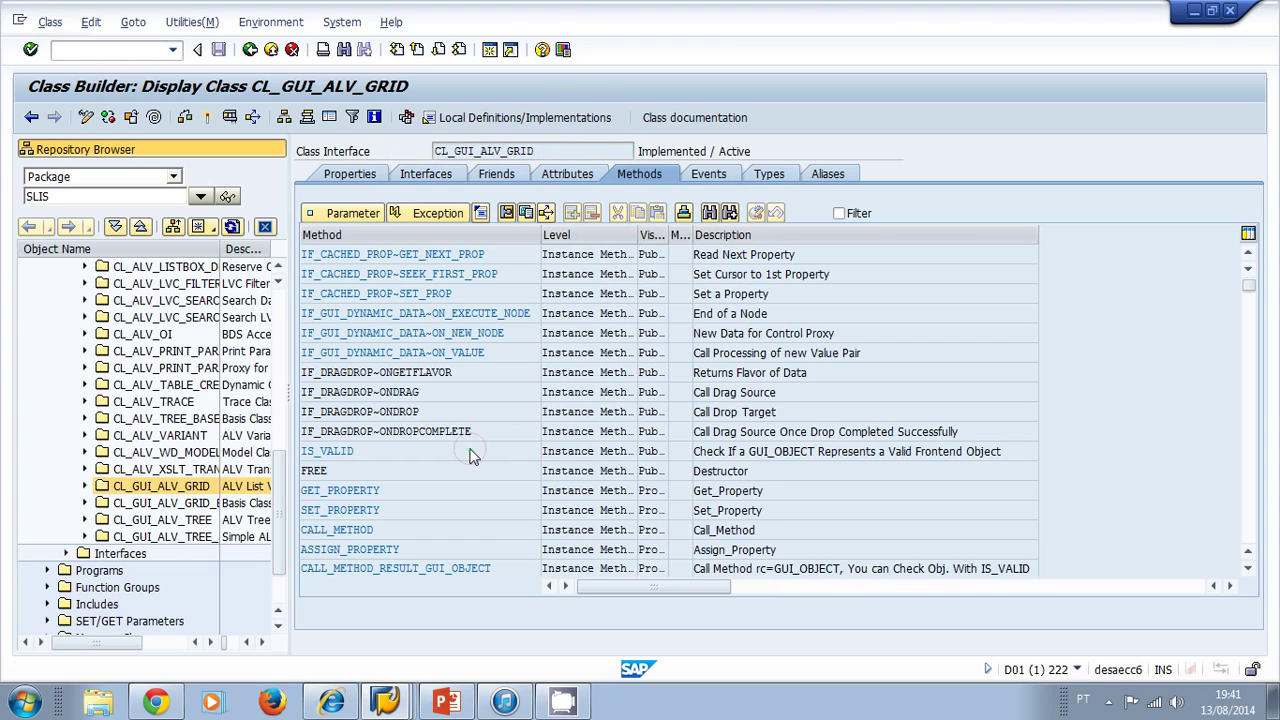
scroll(473, 455, down, 1)
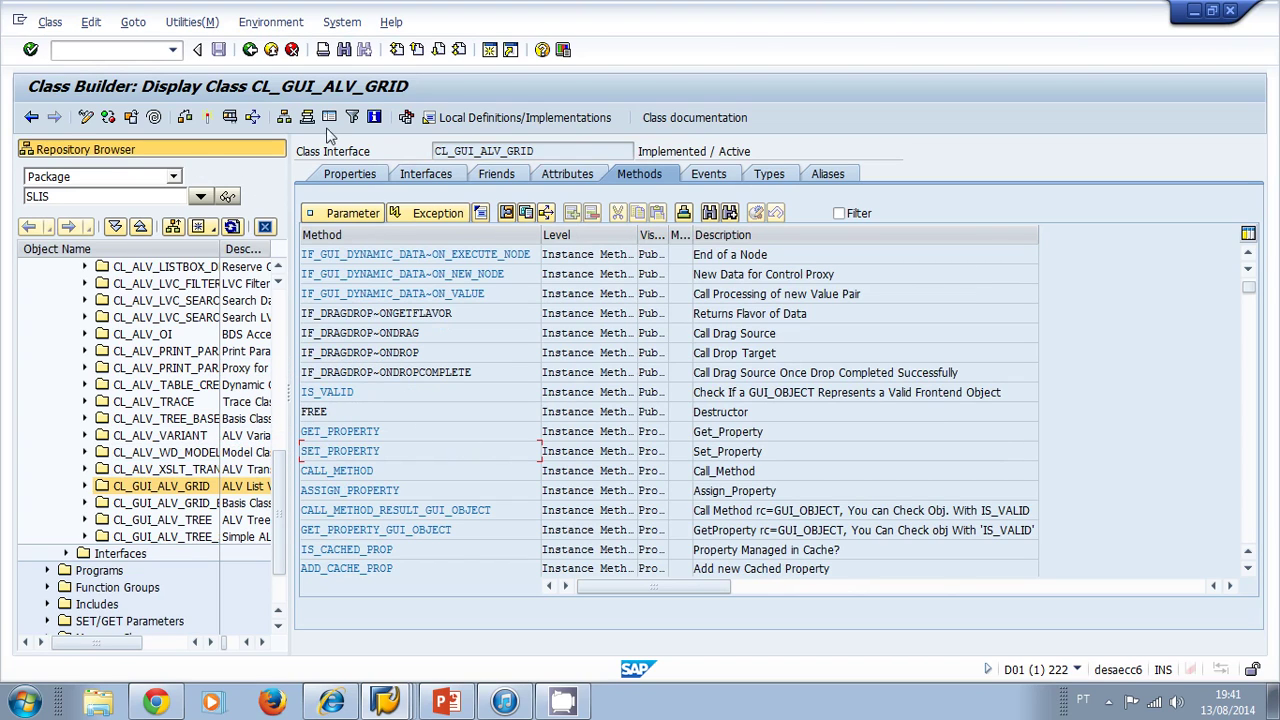
click(250, 49)
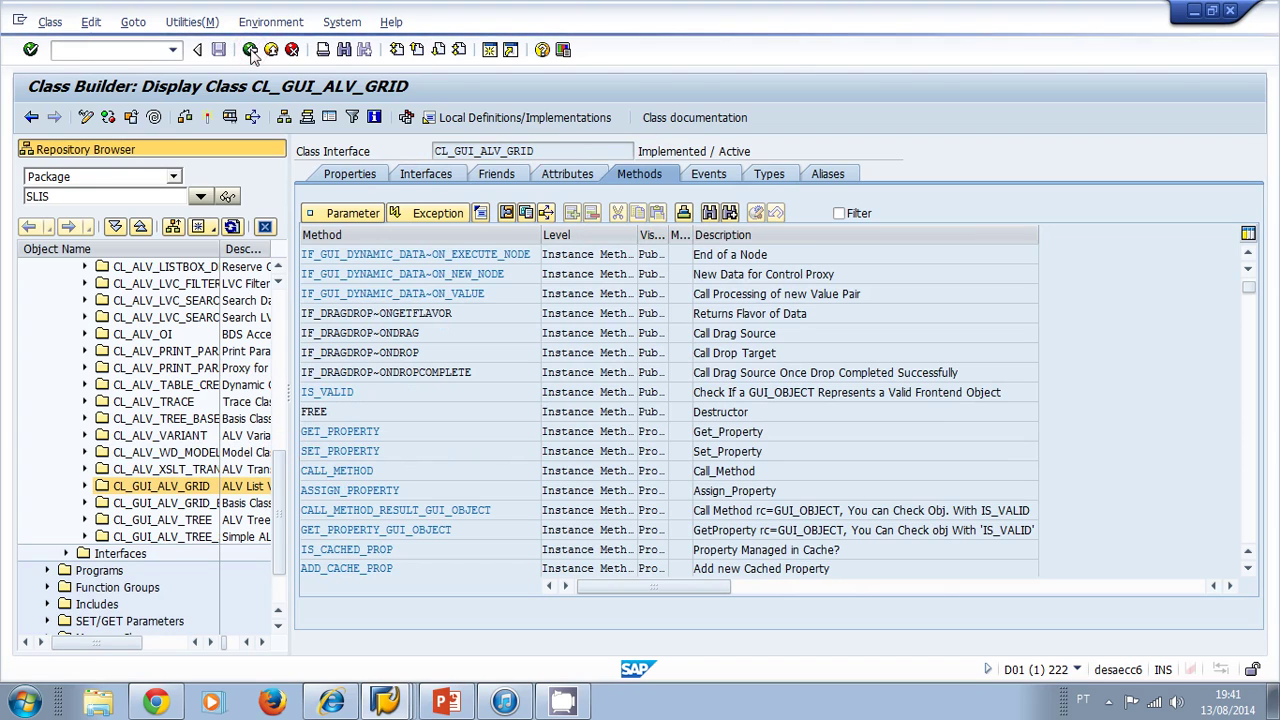